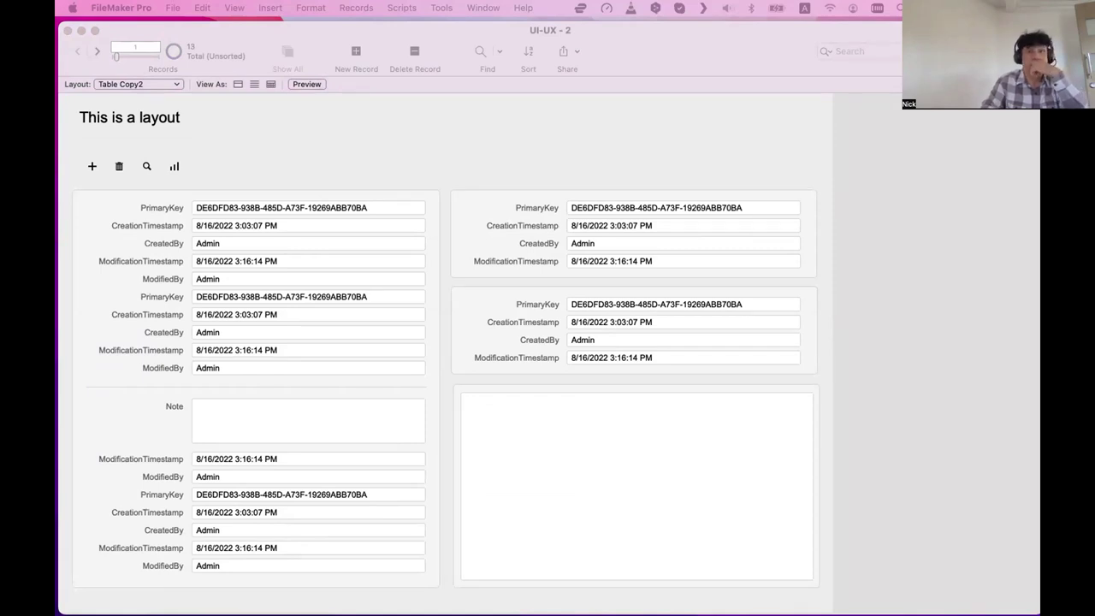
- Switch to Facebook in Safari and examine how the home feed and the profile page are laid out in columns
key("super+Tab")
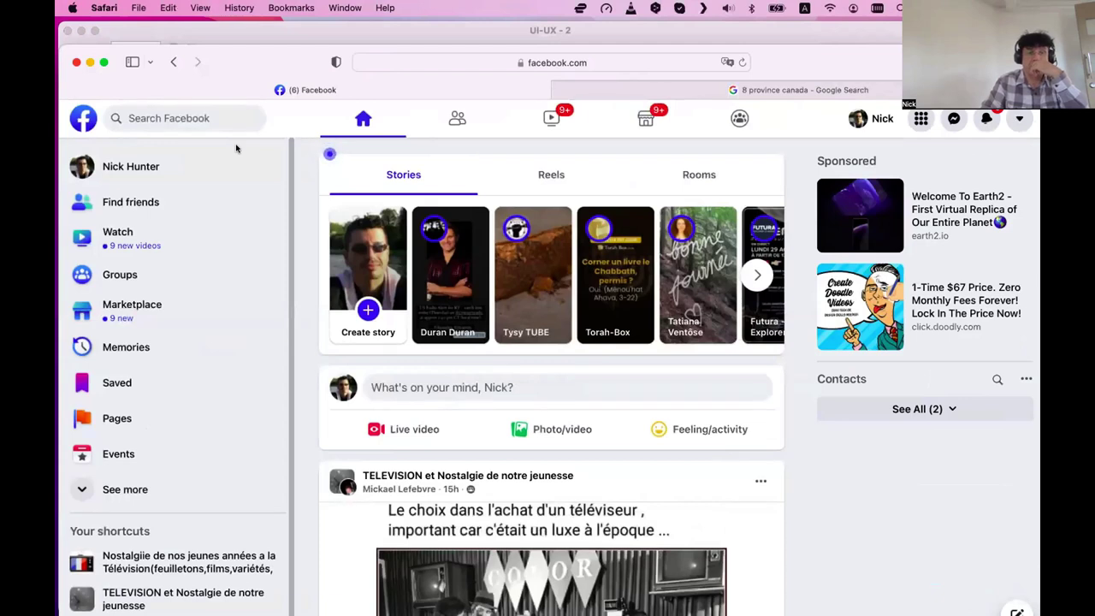
scroll(177, 272, "down", 2)
scroll(176, 271, "up", 3)
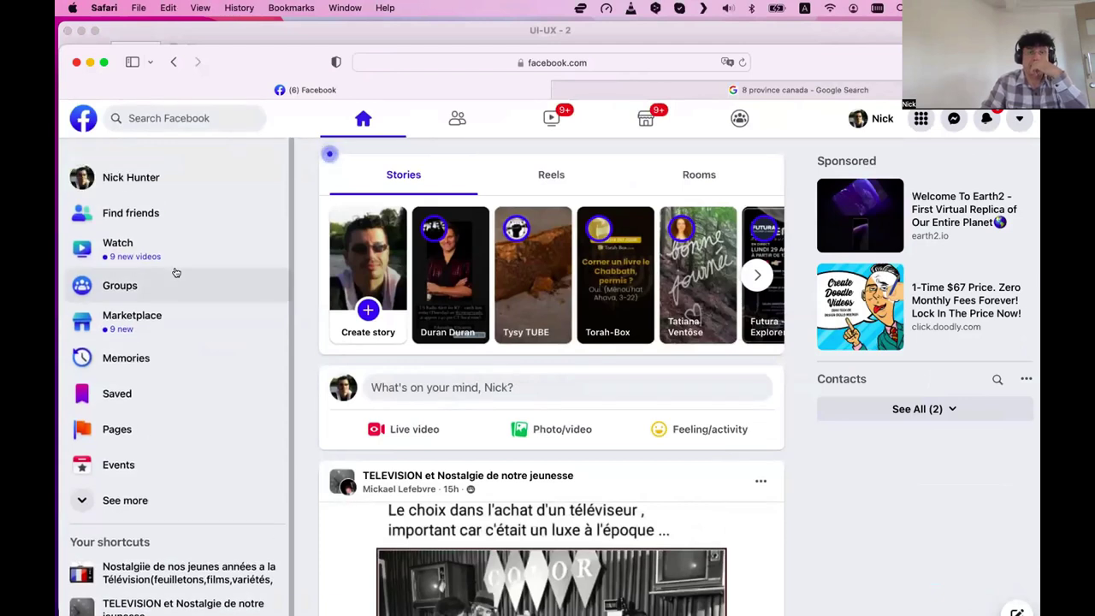
scroll(916, 313, "down", 10)
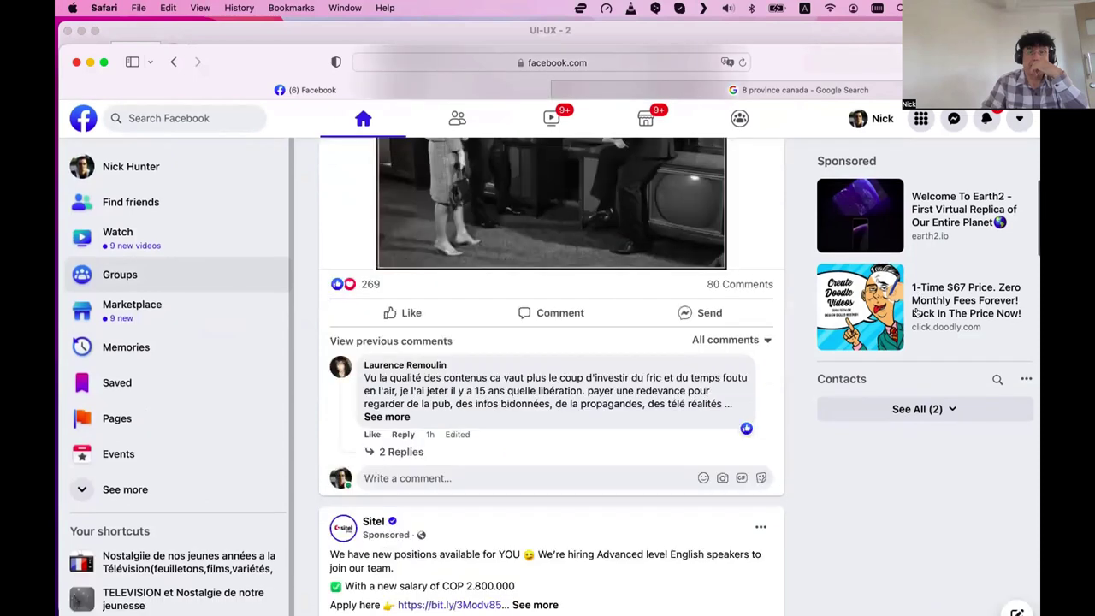
scroll(915, 313, "up", 10)
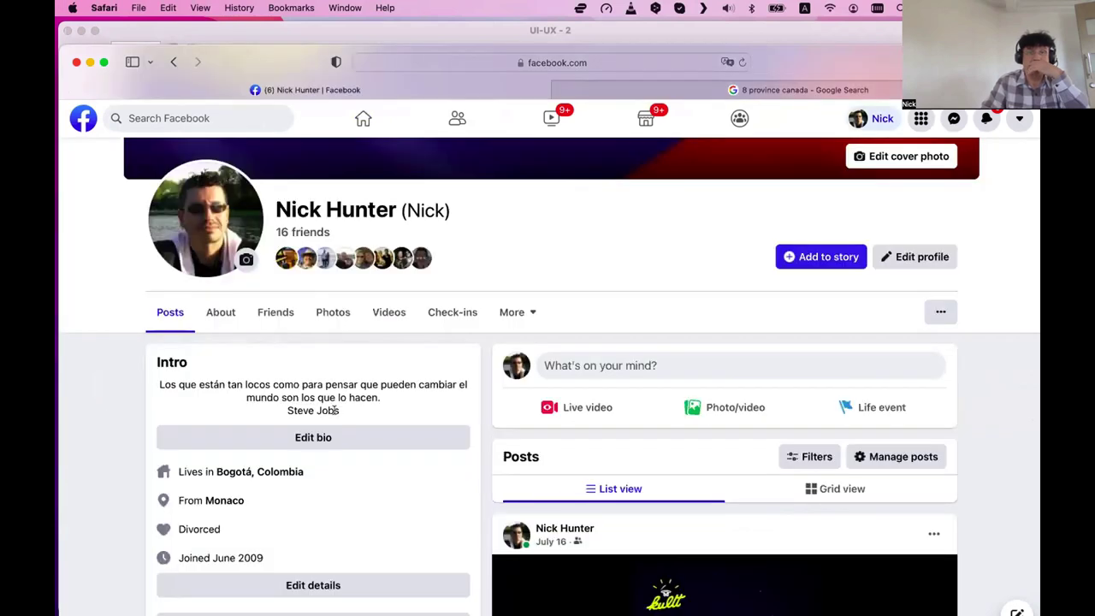
scroll(313, 464, "down", 10)
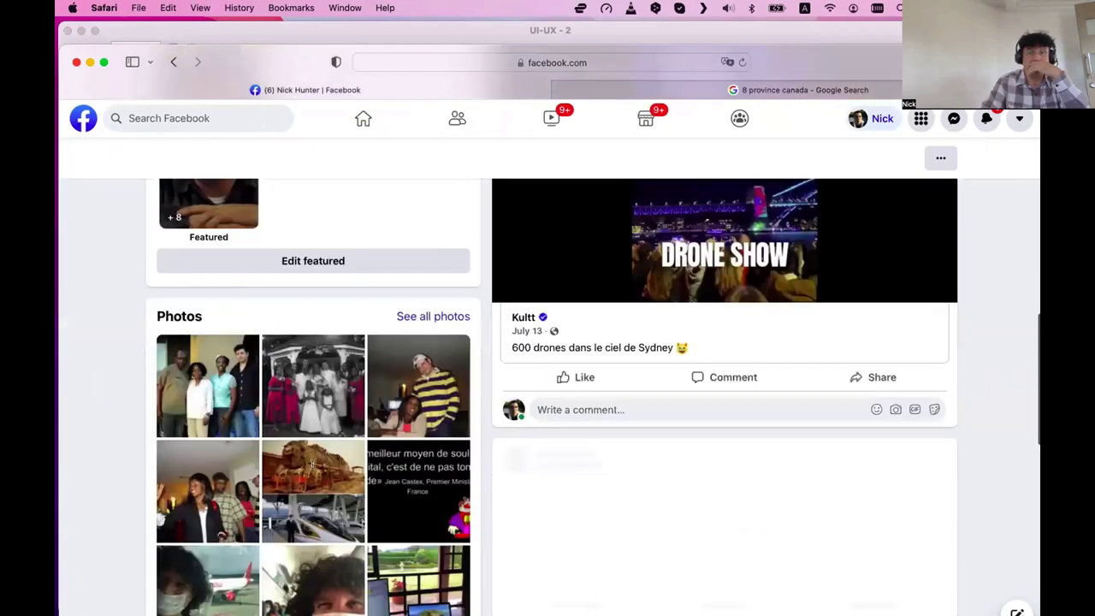
scroll(362, 357, "up", 9)
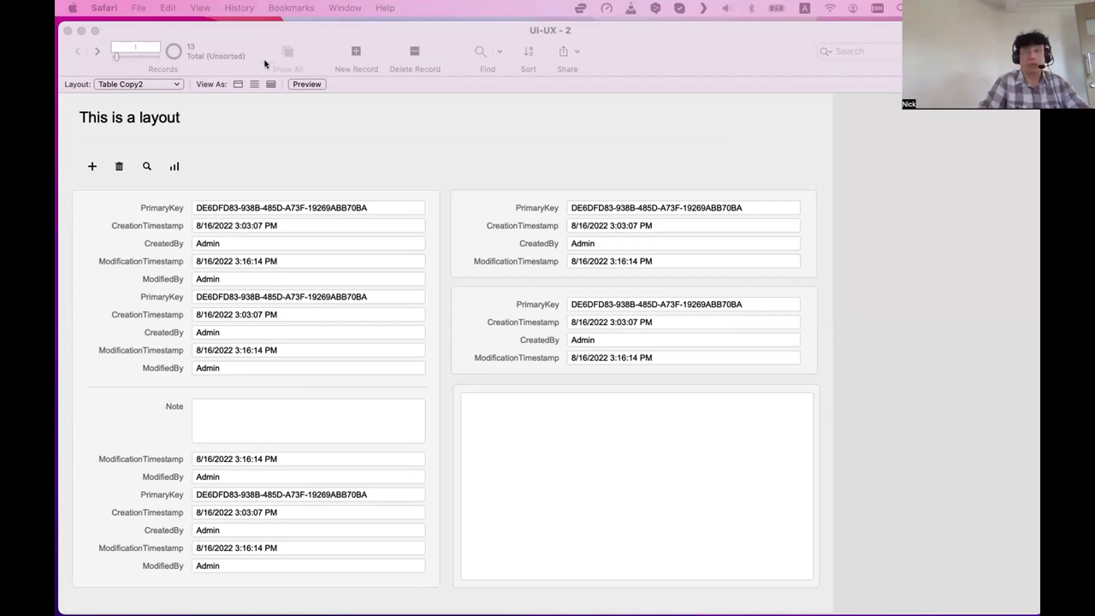
- Switch to the UI-UX Design v4 file in FileMaker Pro, browse its contact list, and widen the window slightly
key("super+Tab")
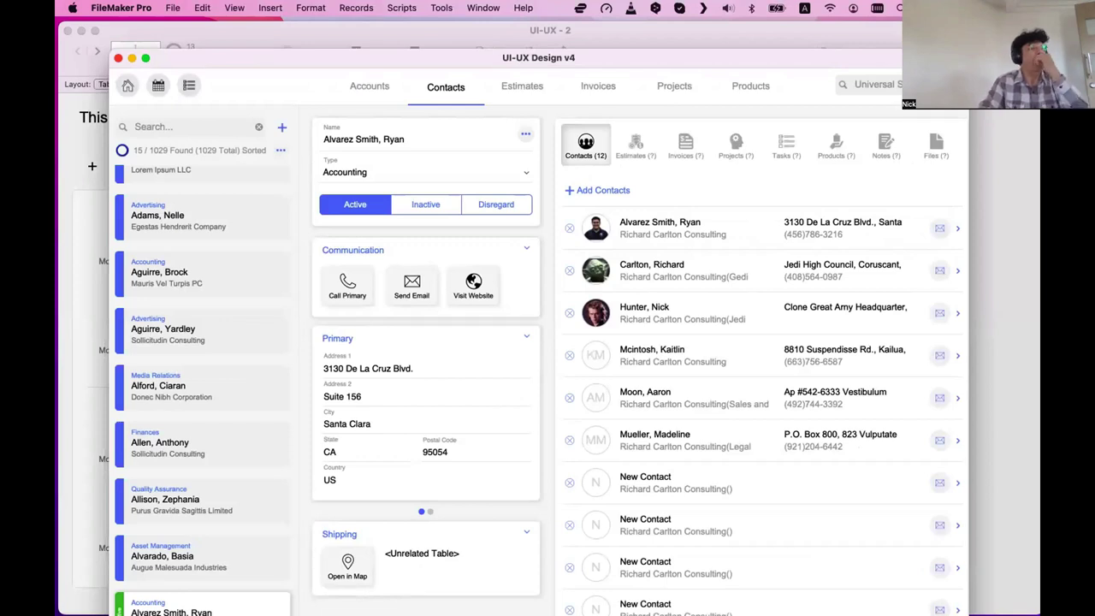
scroll(233, 392, "up", 5)
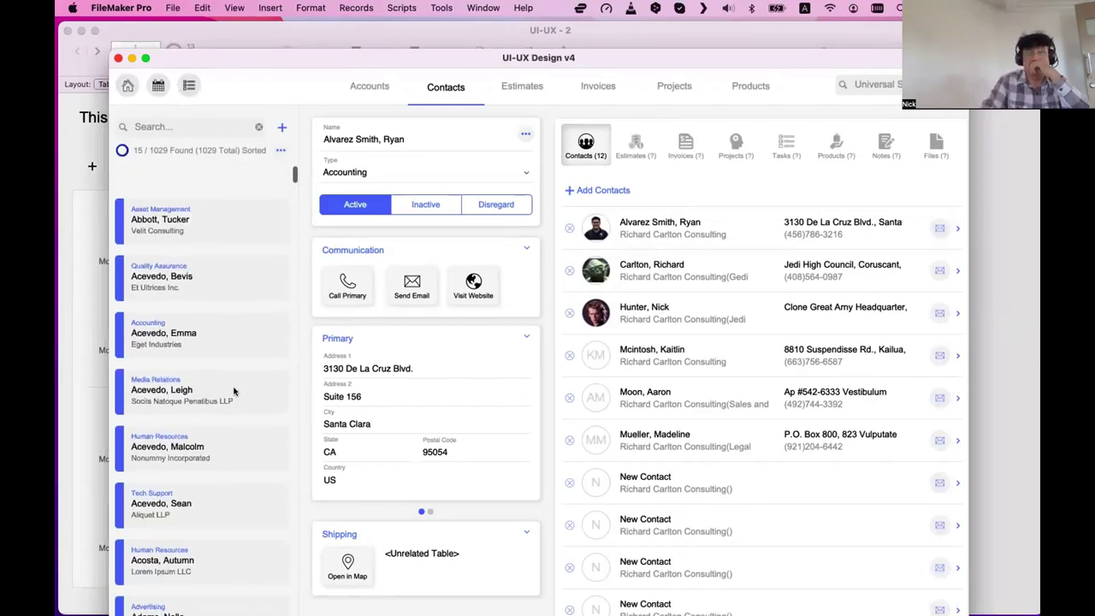
scroll(231, 394, "down", 10)
scroll(226, 417, "down", 5)
scroll(225, 410, "up", 10)
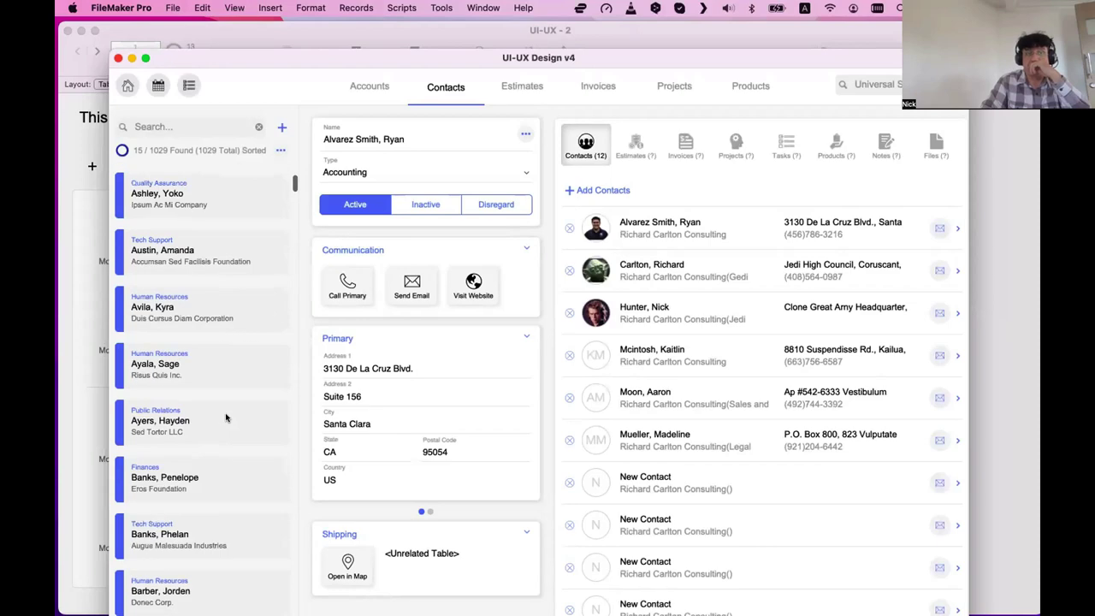
scroll(422, 367, "down", 3)
scroll(423, 367, "up", 3)
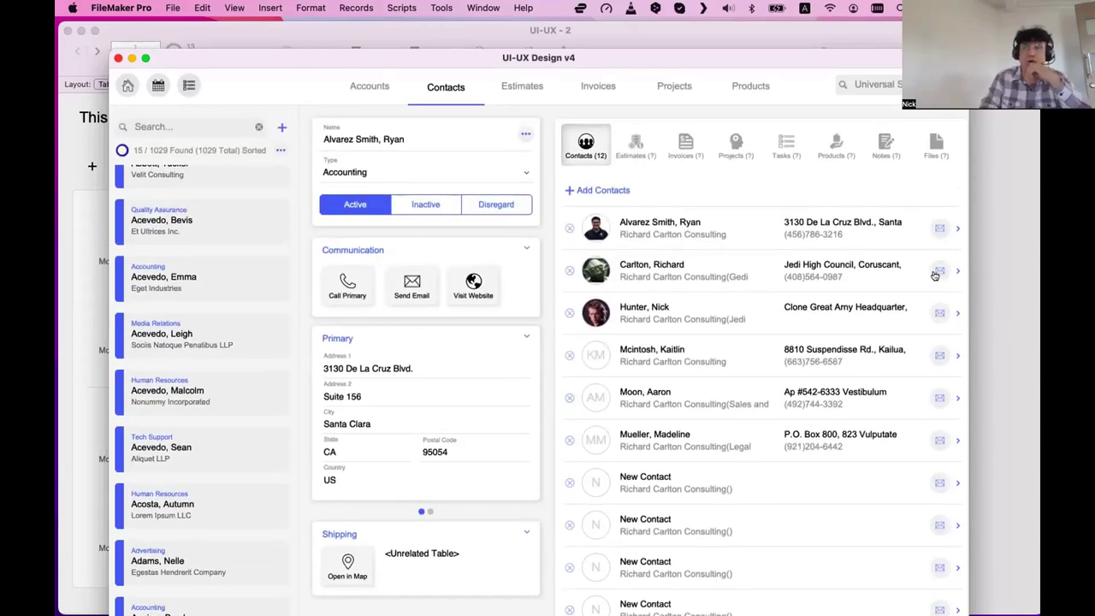
left_click_drag(964, 241, 994, 241)
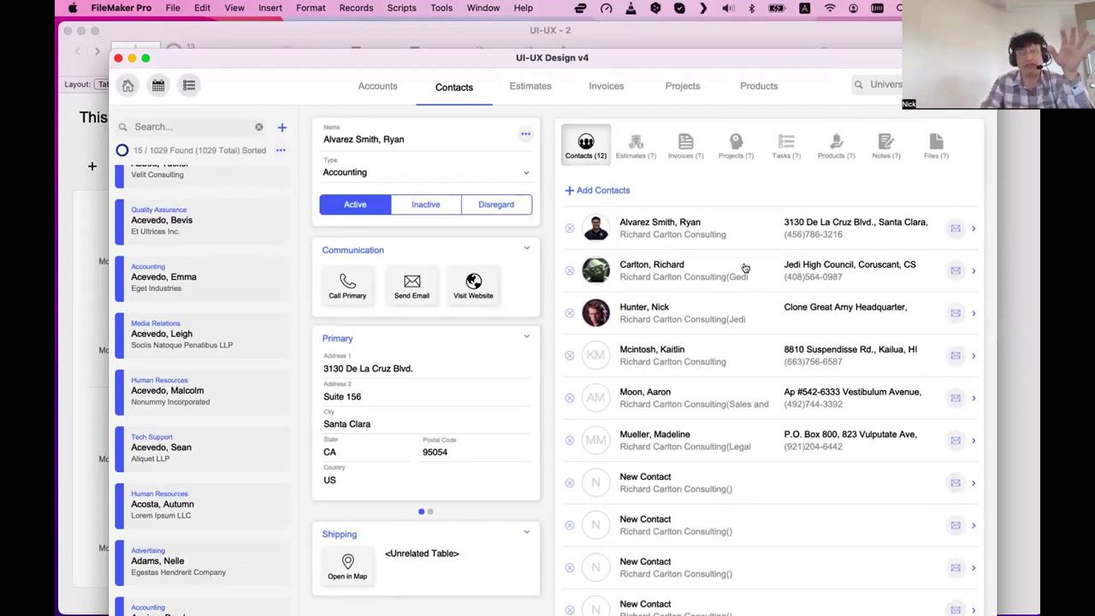
- Step through the second to fifth contact records, viewing the fifth one's related estimates and returning to its related contacts
left_click(202, 239)
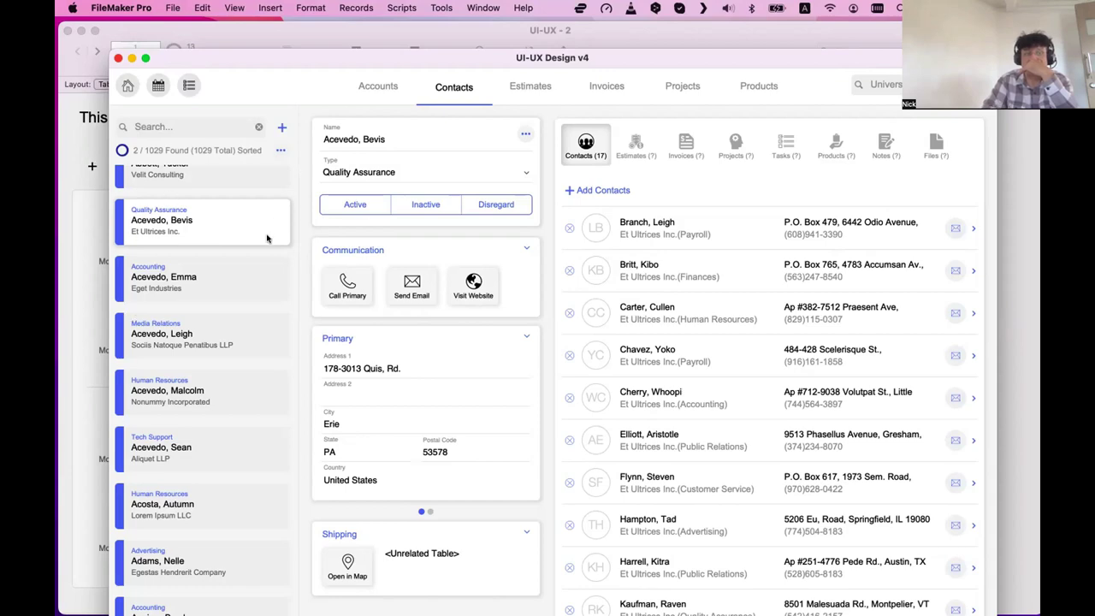
left_click(247, 272)
left_click(253, 341)
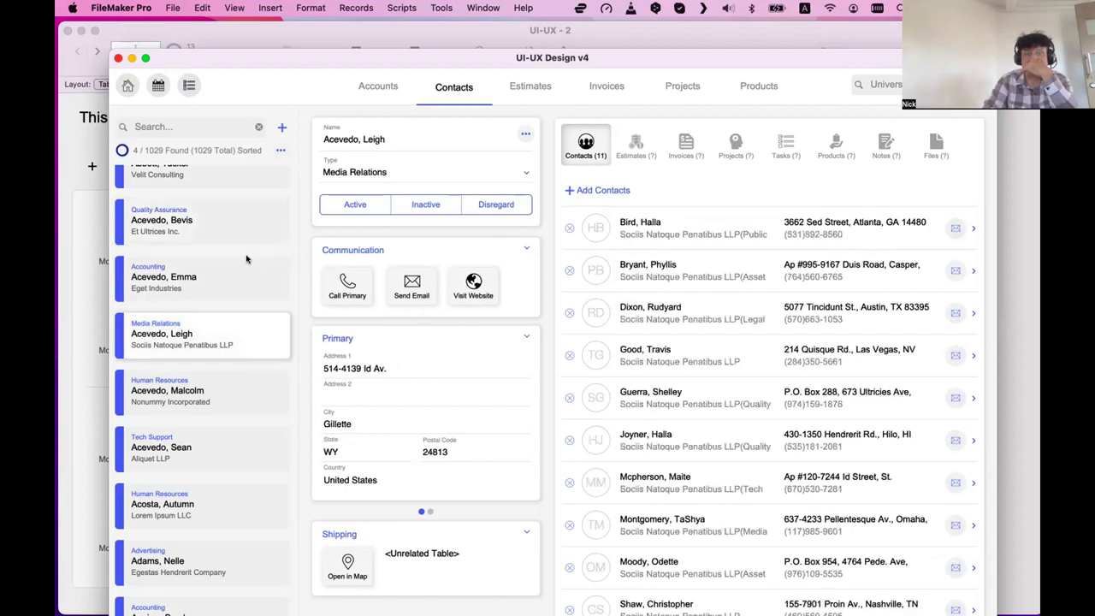
key("Down")
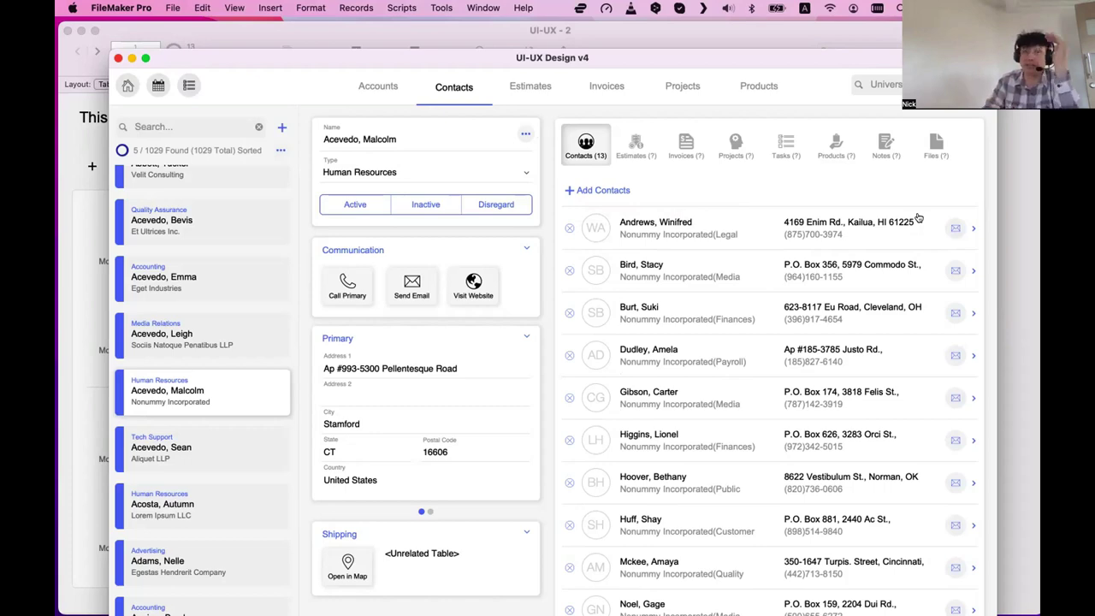
left_click(638, 144)
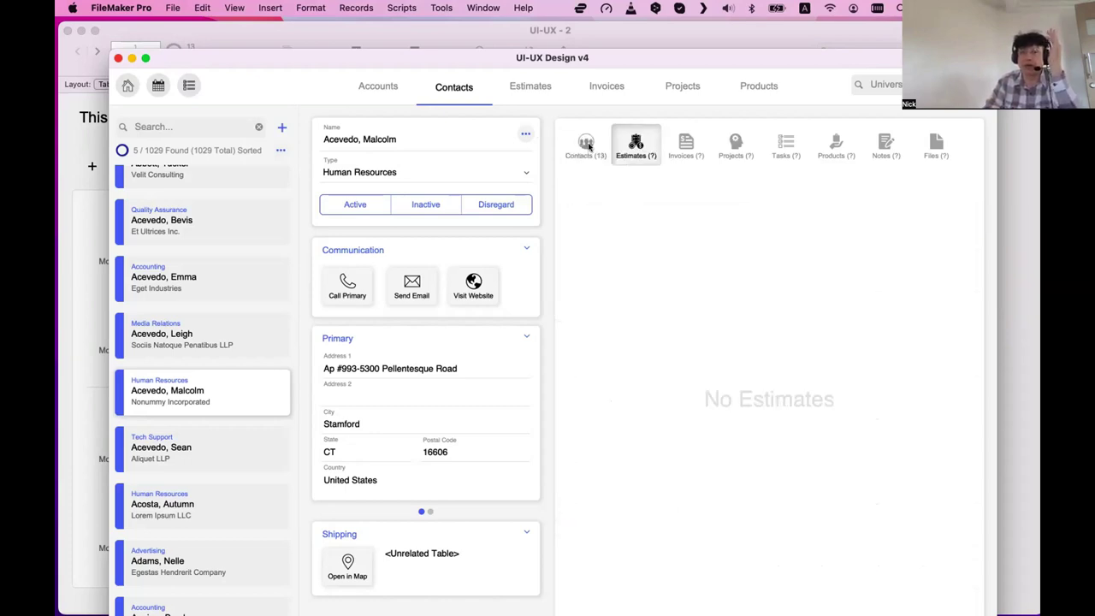
left_click(587, 144)
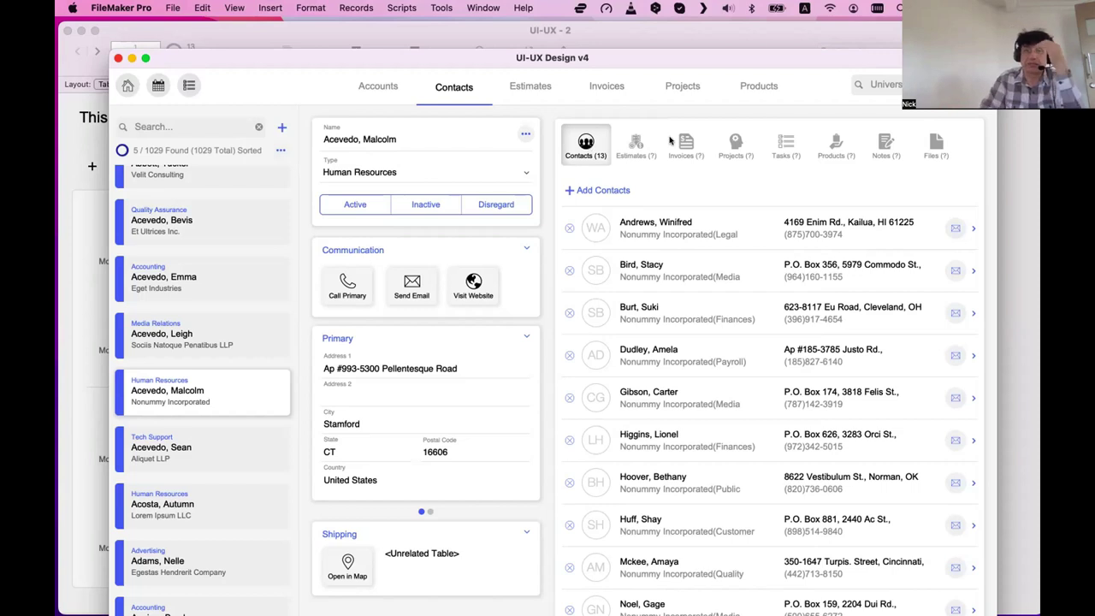
- Go back to the previous contact record and look through its list of related contacts
key("ctrl+Up")
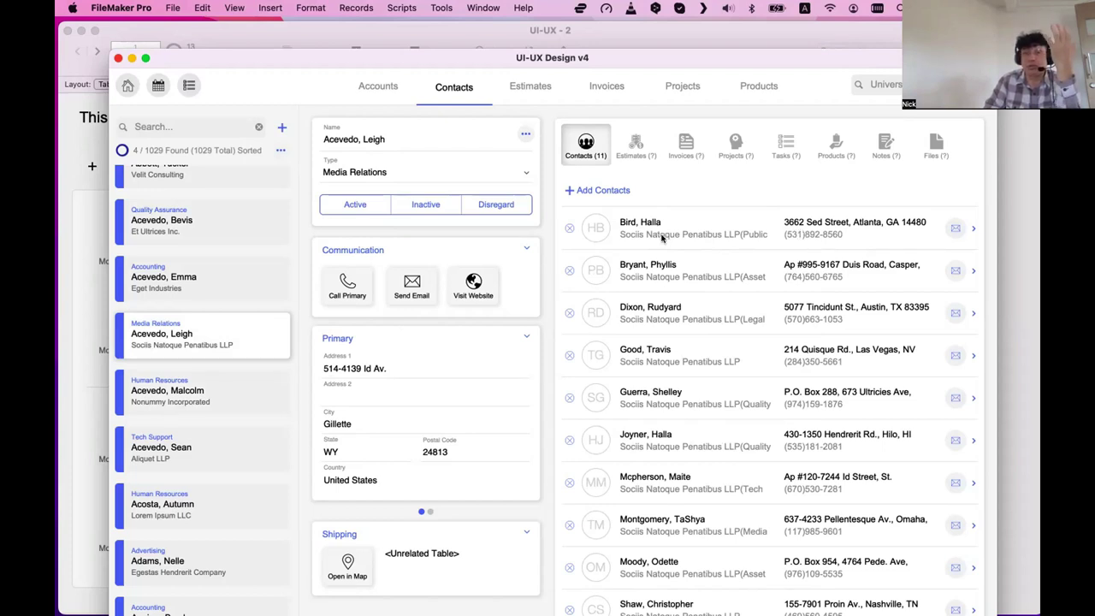
scroll(635, 229, "down", 1)
scroll(635, 229, "up", 1)
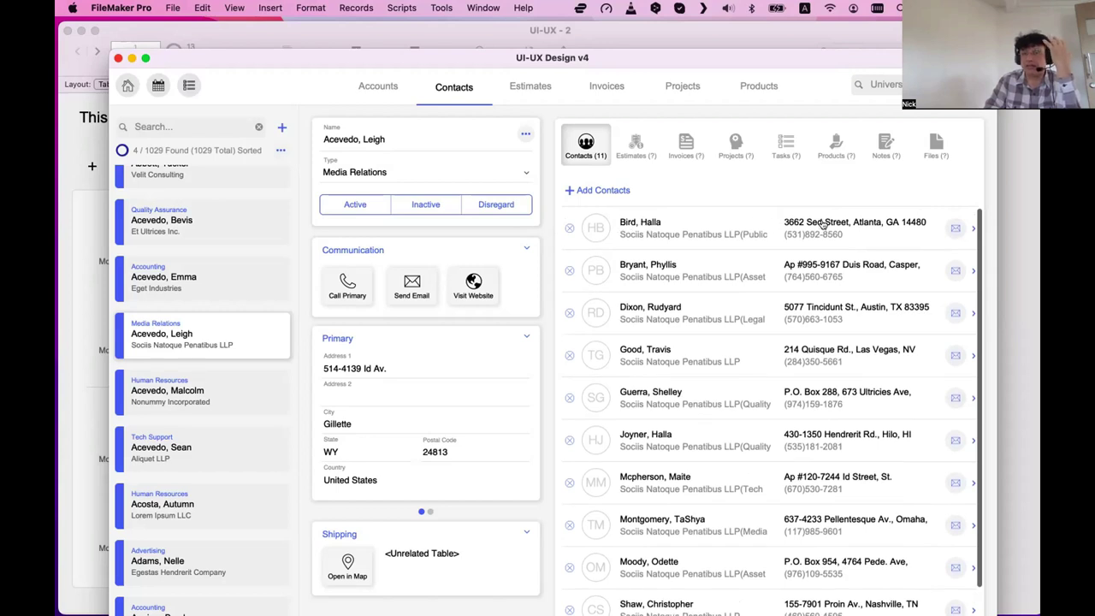
scroll(822, 225, "up", 1)
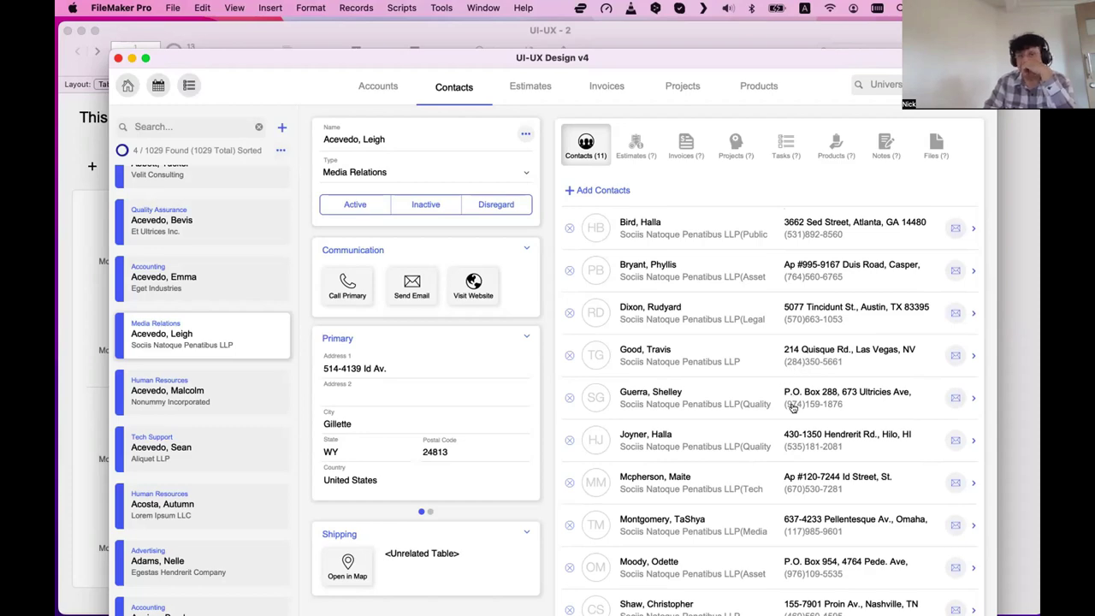
scroll(792, 408, "down", 1)
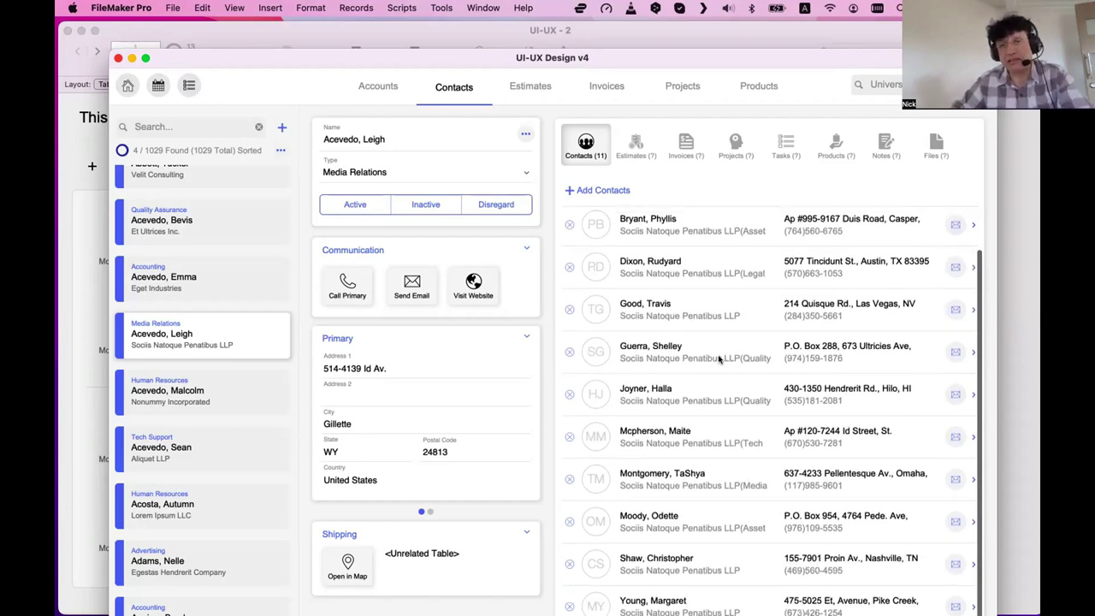
scroll(650, 359, "up", 1)
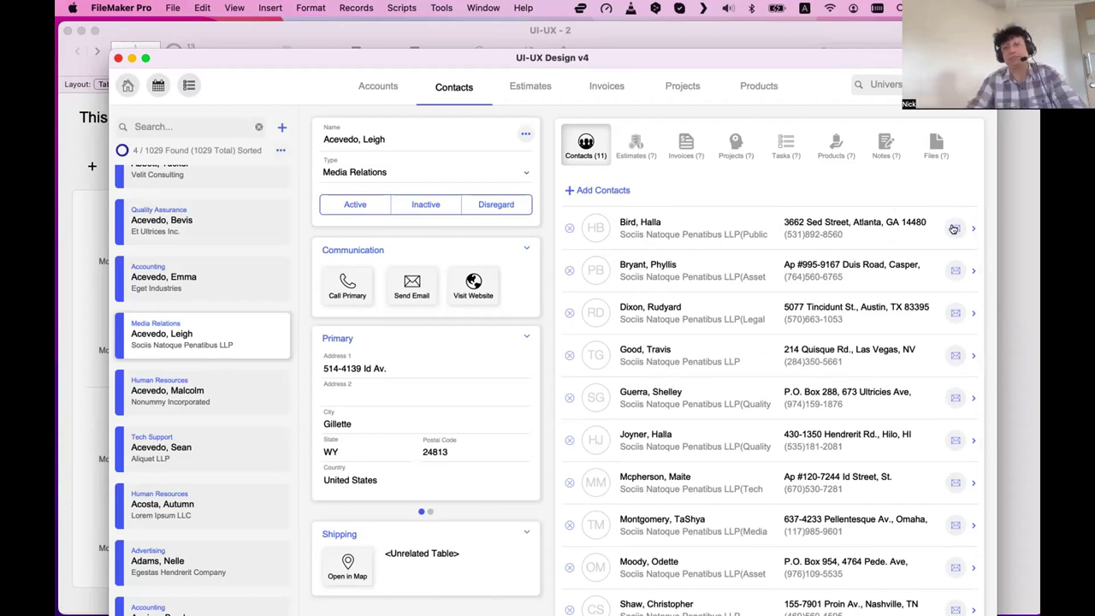
mouse_move(954, 228)
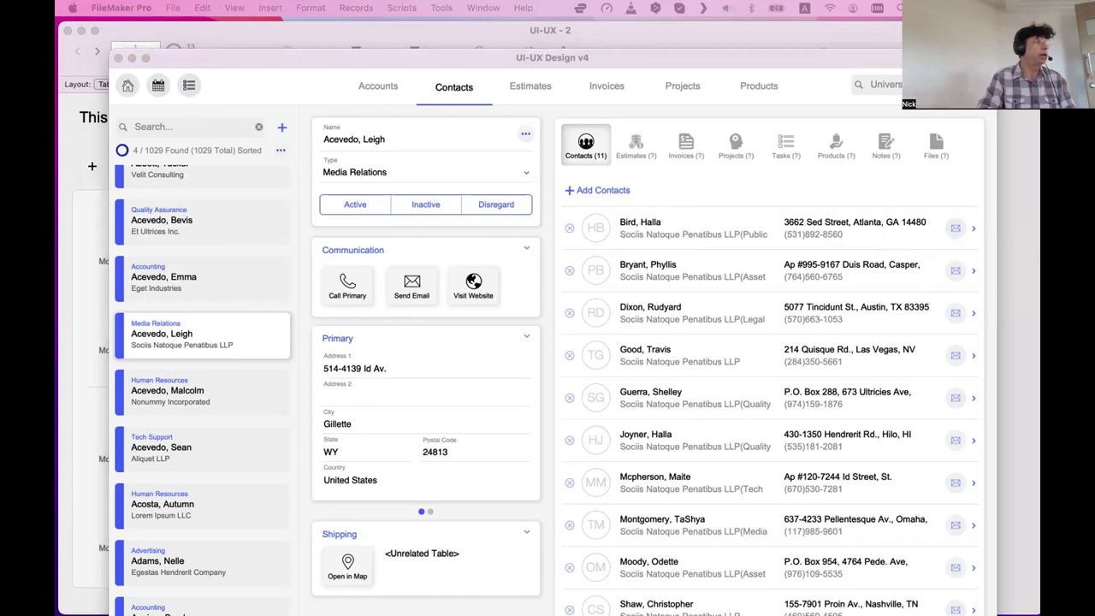
- Switch to the Music app, show the artist Barry White, and move the window up to just below the menu bar
key("super+Tab")
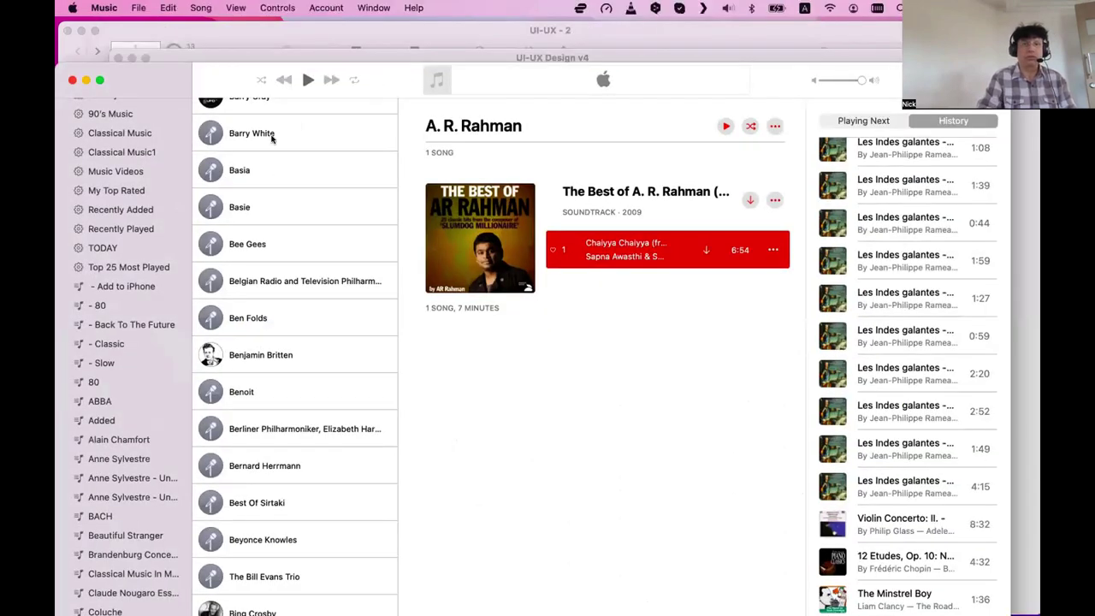
left_click(270, 137)
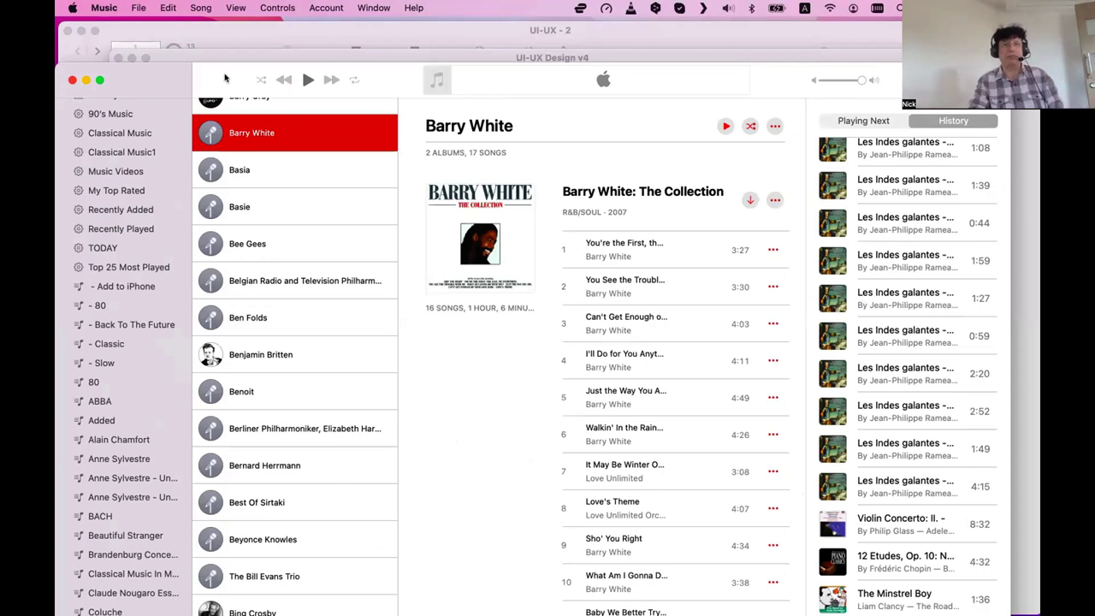
left_click_drag(228, 79, 224, 49)
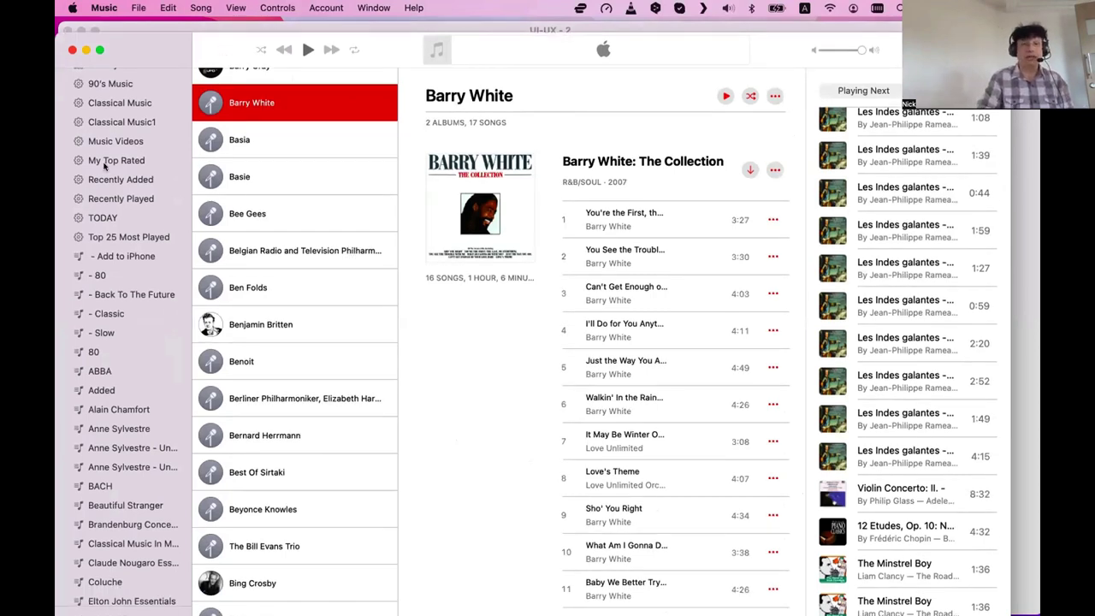
- Examine the Music layout column by column: the library and playlists, the artist list, and the Barry White songs
scroll(104, 167, "up", 6)
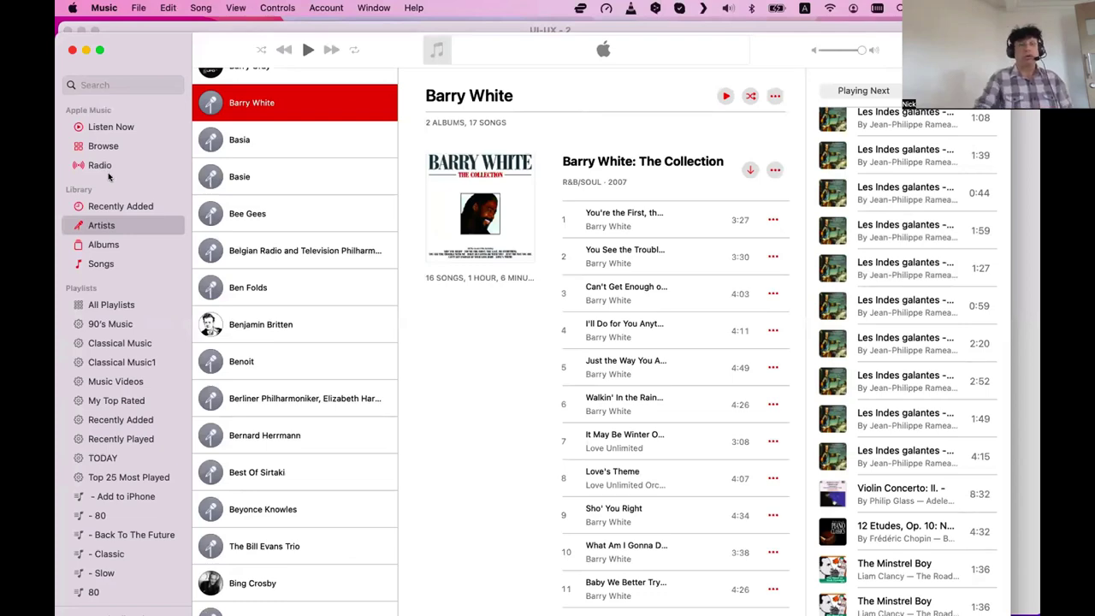
scroll(107, 208, "down", 10)
scroll(107, 208, "up", 12)
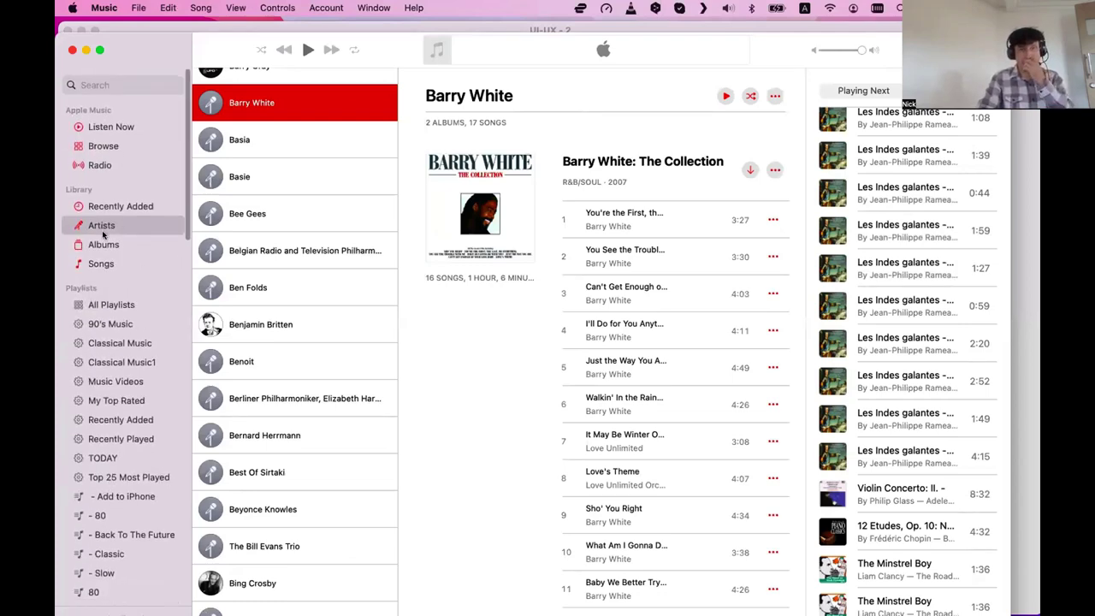
scroll(269, 237, "up", 10)
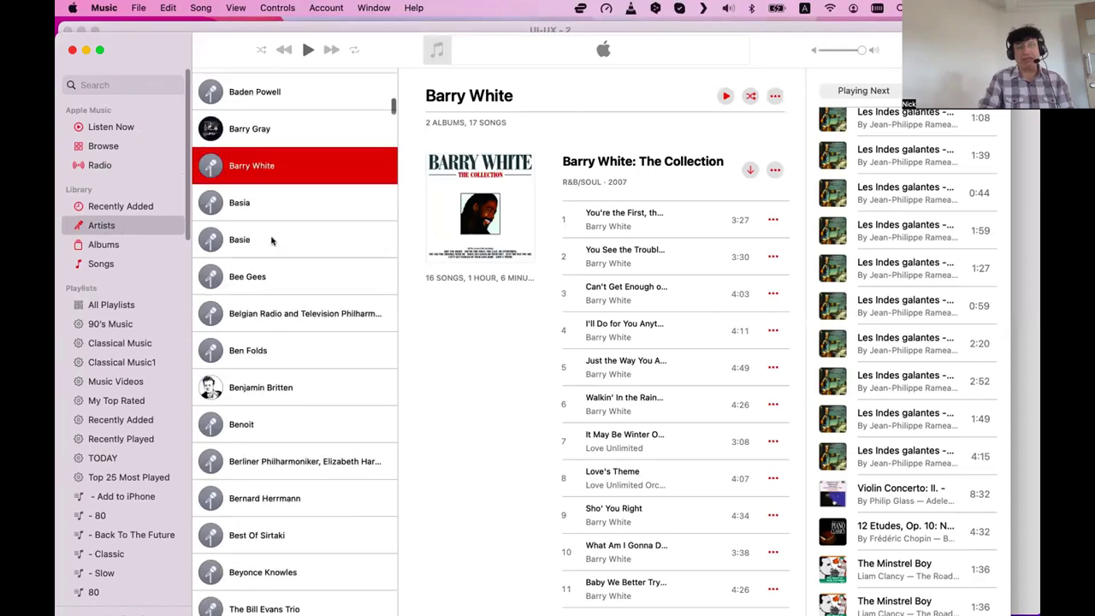
scroll(270, 279, "down", 6)
scroll(270, 279, "up", 1)
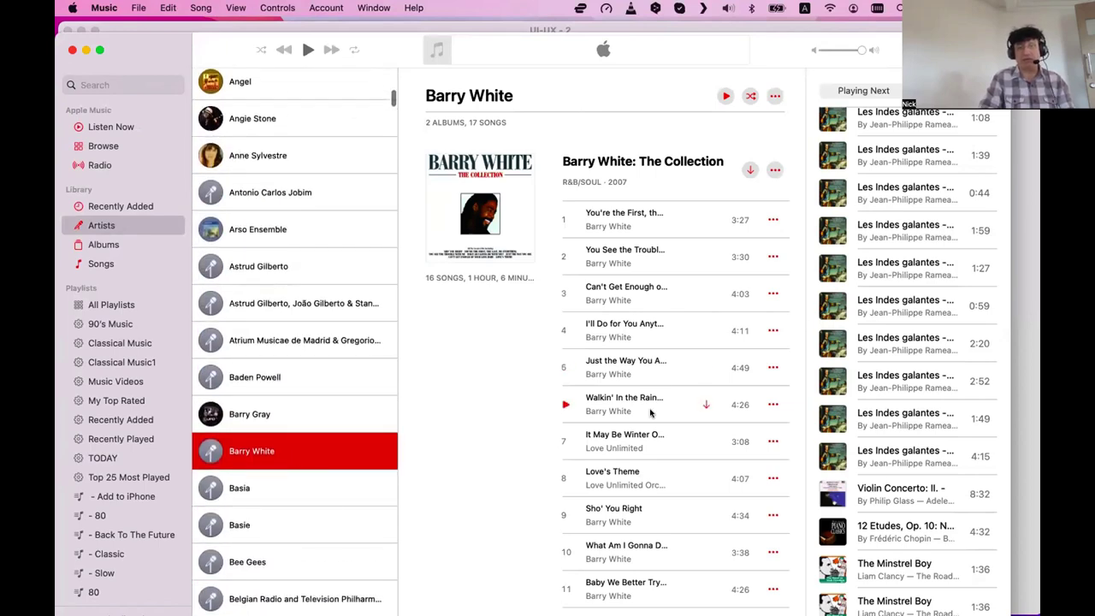
scroll(630, 404, "down", 5)
scroll(631, 424, "up", 5)
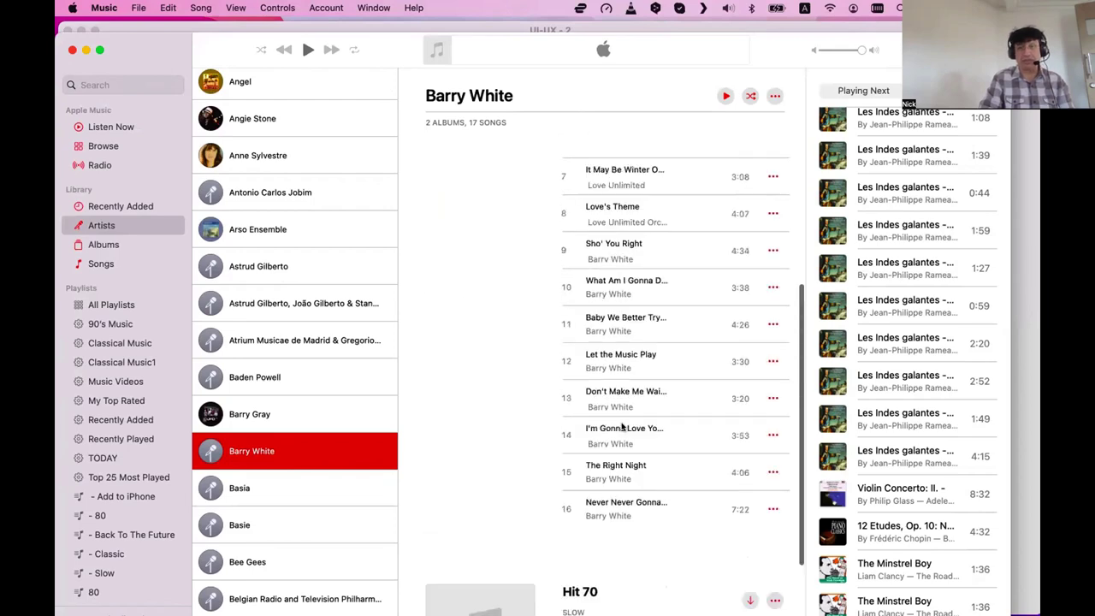
- Show the Playing Next queue and toggle the queue pane's visibility off and on twice
left_click(893, 94)
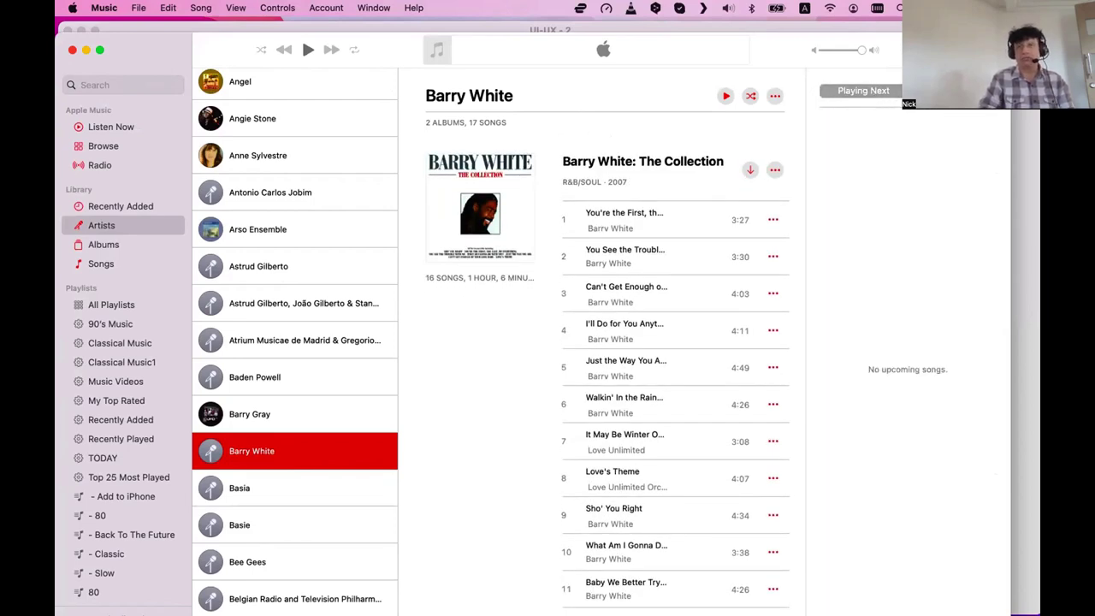
key("alt+super+u")
key("alt+super+u")
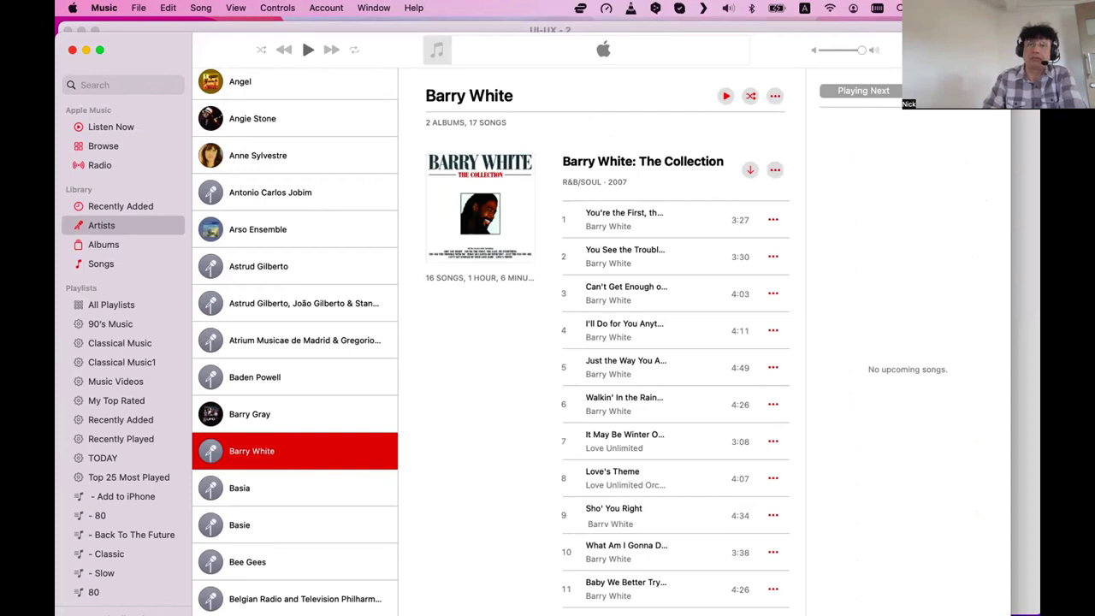
key("alt+super+u")
key("alt+super+u")
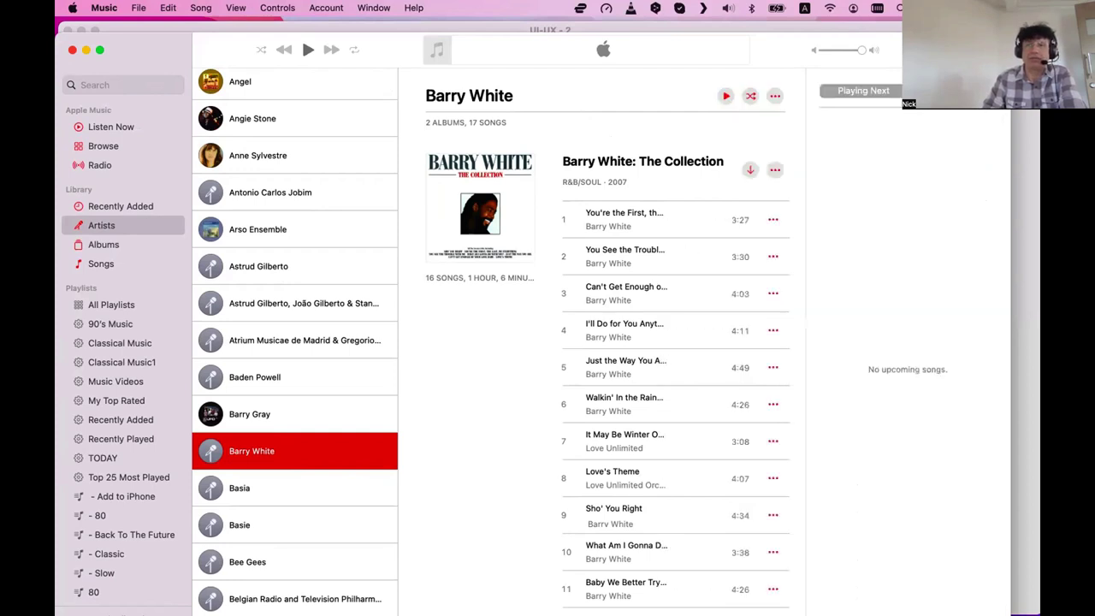
- Alternate the queue pane between History and Playing Next, ending on History
left_click(941, 91)
left_click(863, 91)
left_click(883, 94)
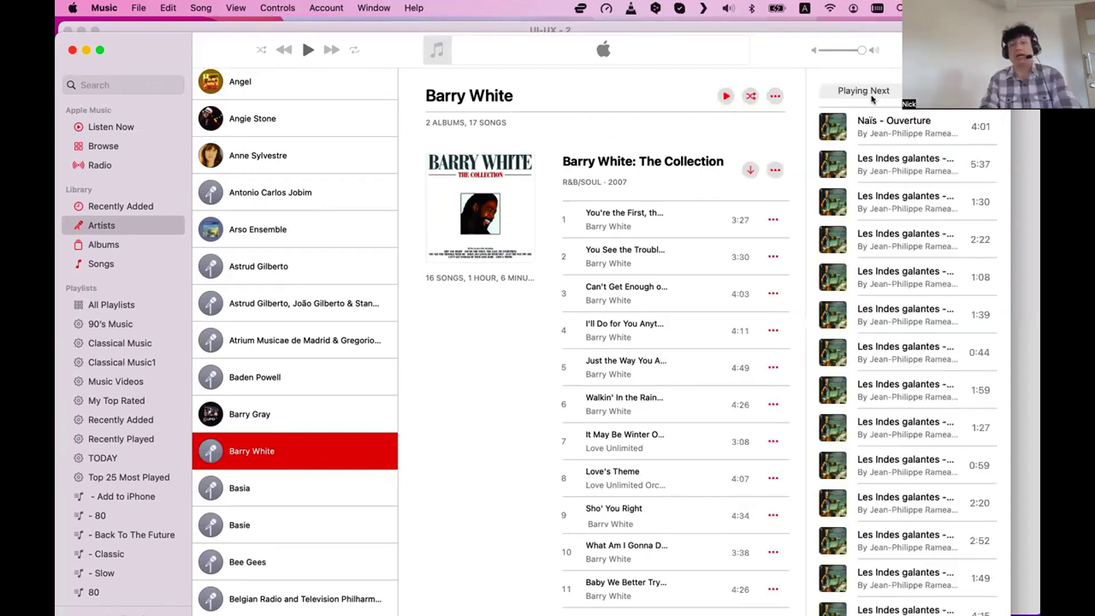
left_click(888, 93)
left_click(888, 92)
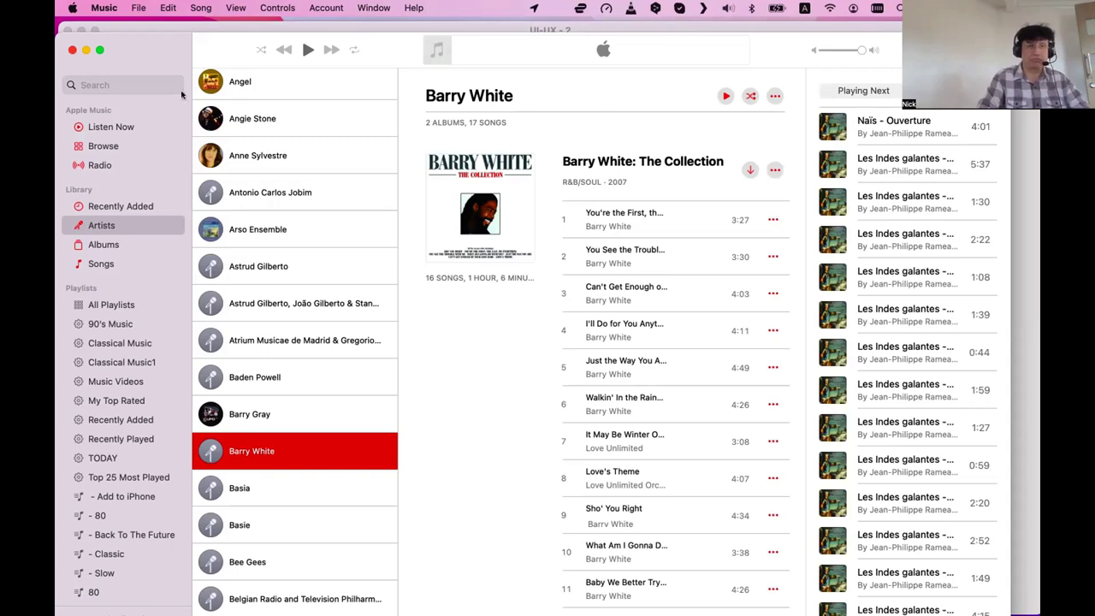
- Switch from the Music app to the UI-UX - 2 window in FileMaker Pro and move that window lower on the desktop
key("super+m")
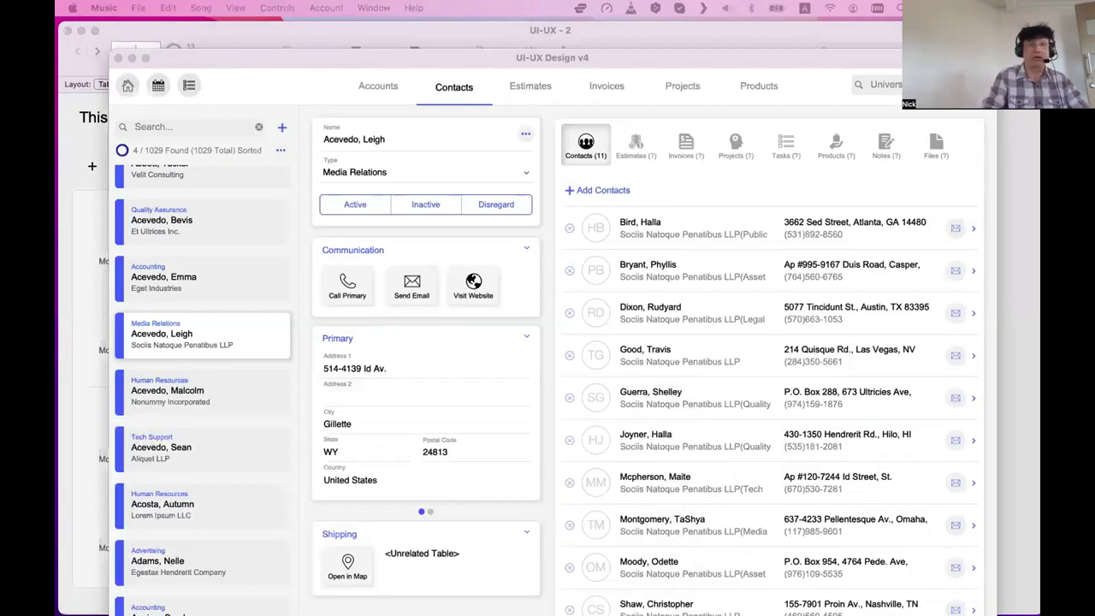
key("super+m")
left_click(457, 287)
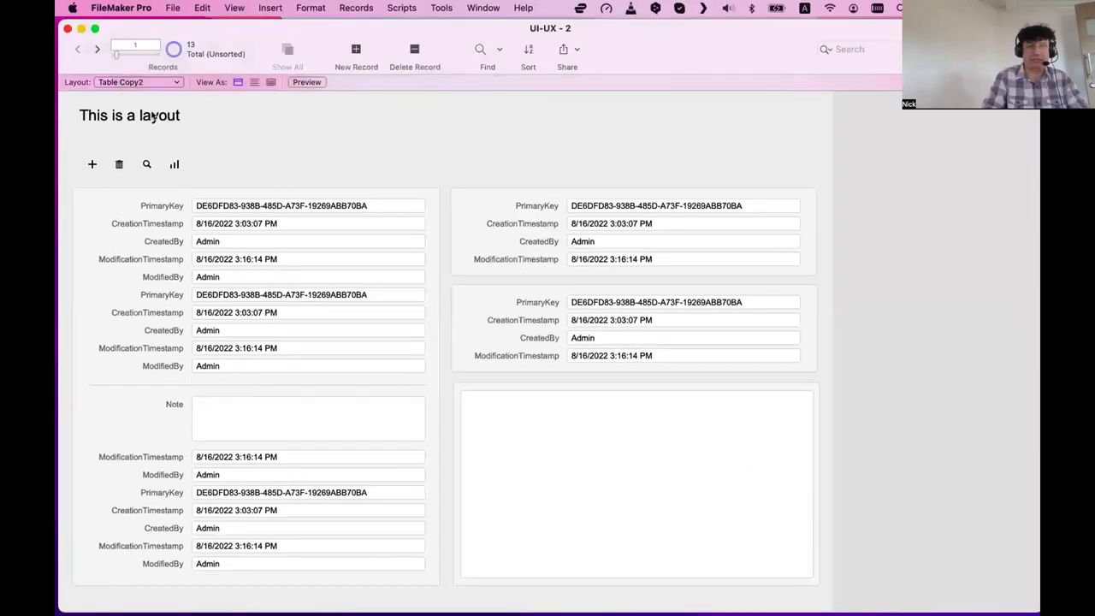
left_click_drag(207, 35, 213, 94)
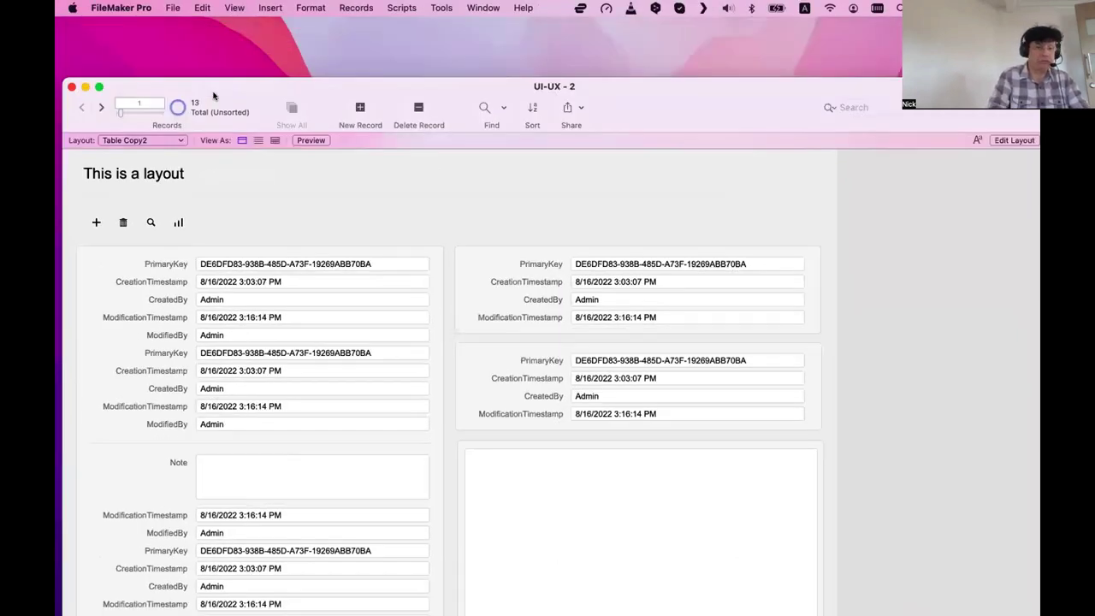
- Enter layout mode and create a new Computer layout that shows records from Table, keeping the name Layout #5
key("super+l")
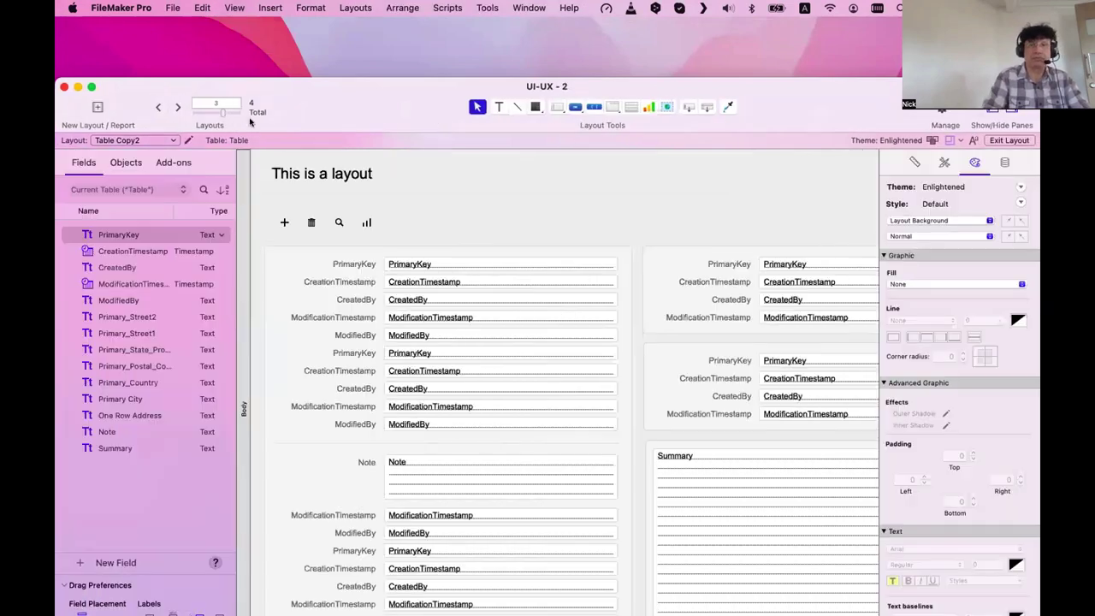
left_click(97, 108)
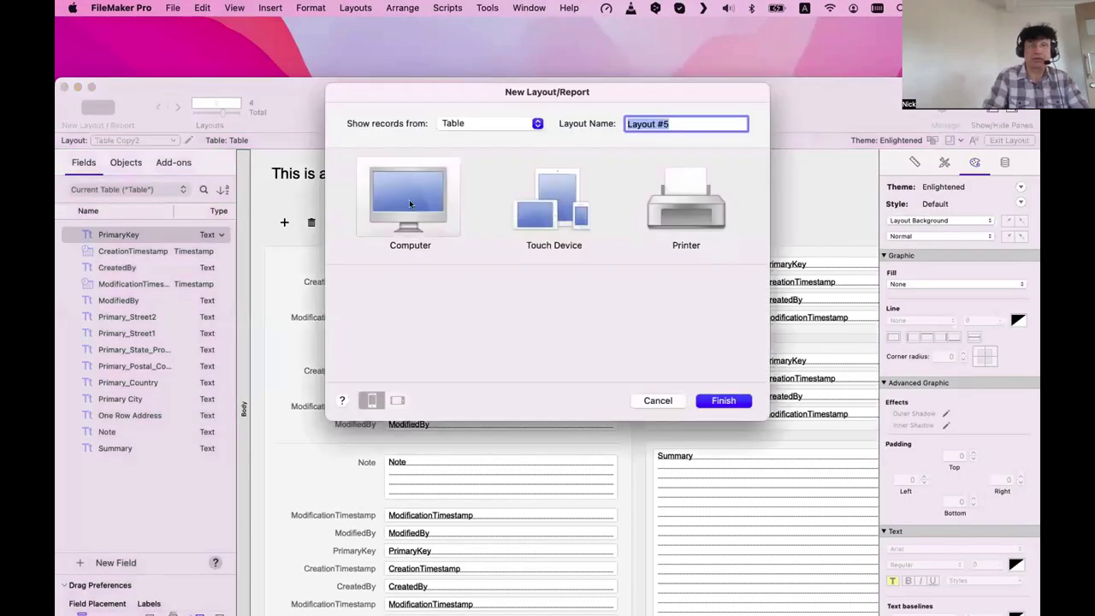
left_click(723, 400)
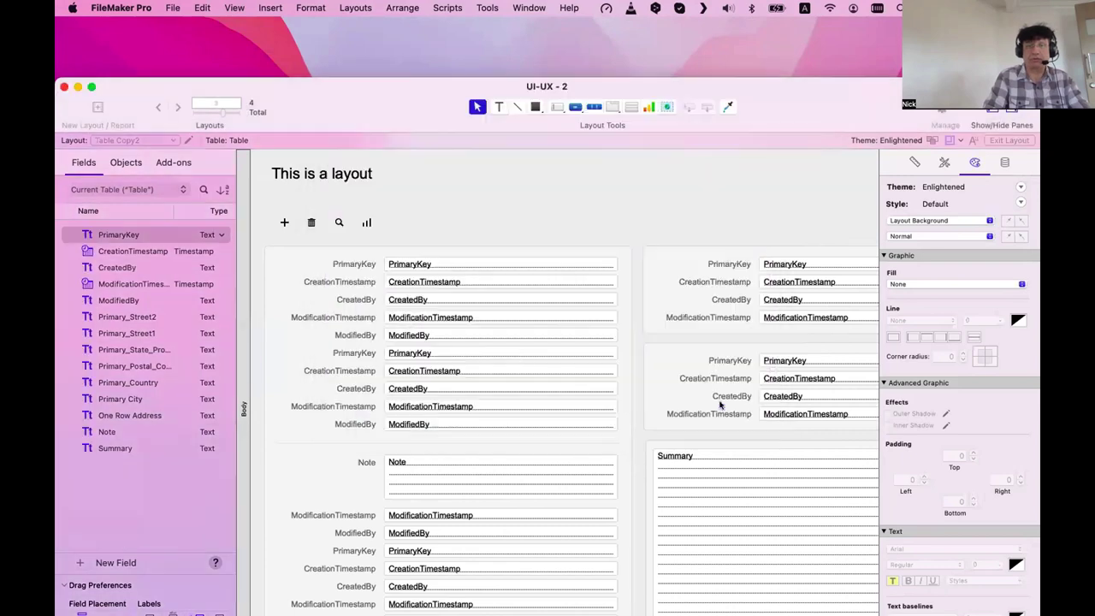
left_click_drag(292, 117, 289, 65)
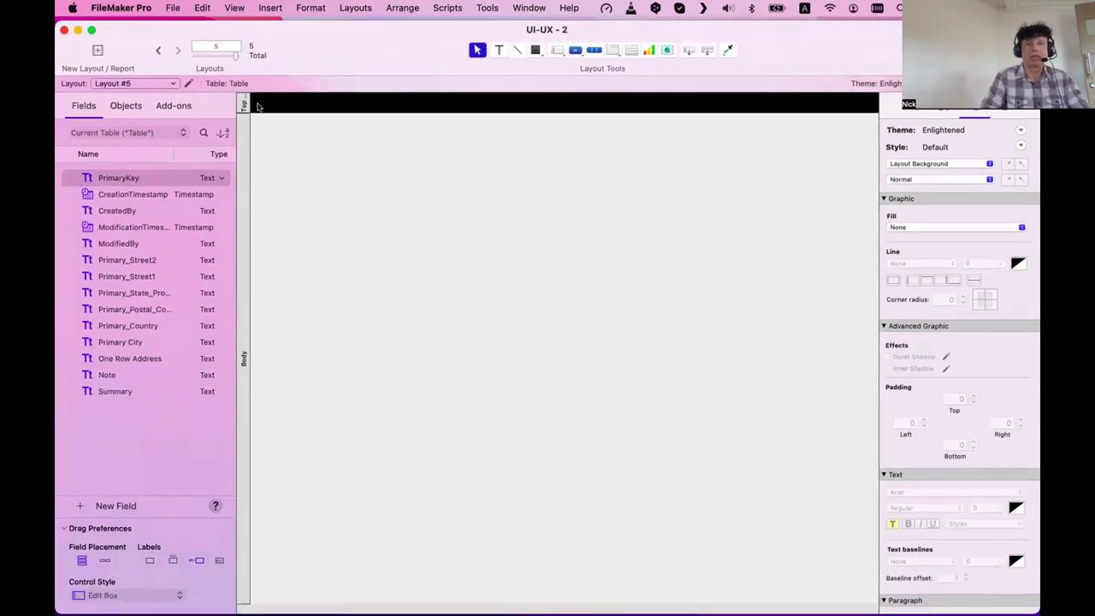
left_click_drag(288, 65, 288, 99)
- Draw a vertical line down the left edge of the layout body and colour it dark red
left_click(516, 85)
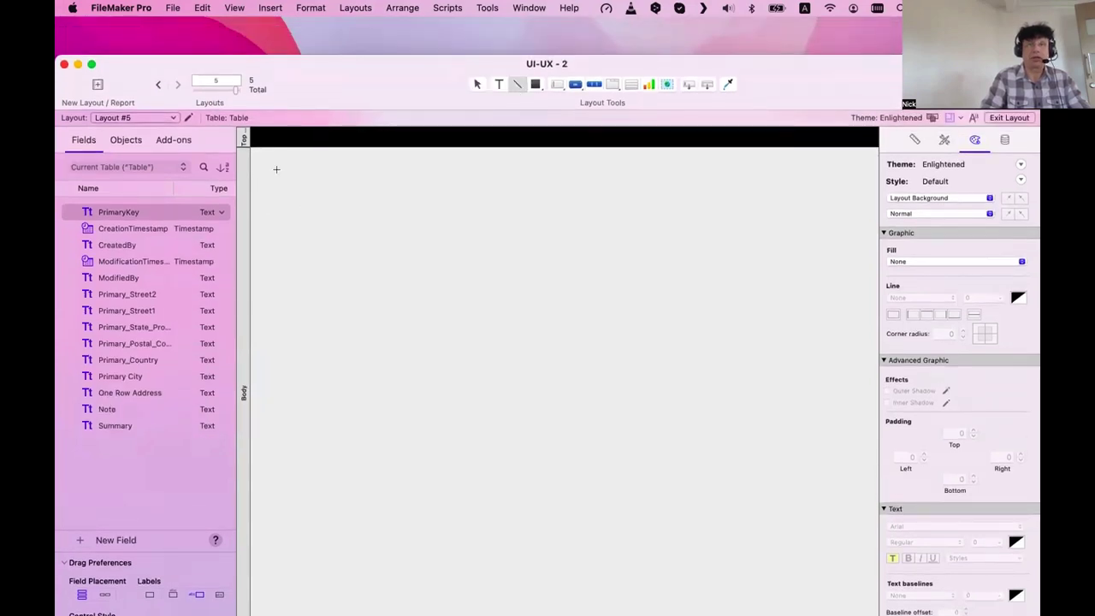
left_click_drag(270, 163, 266, 604)
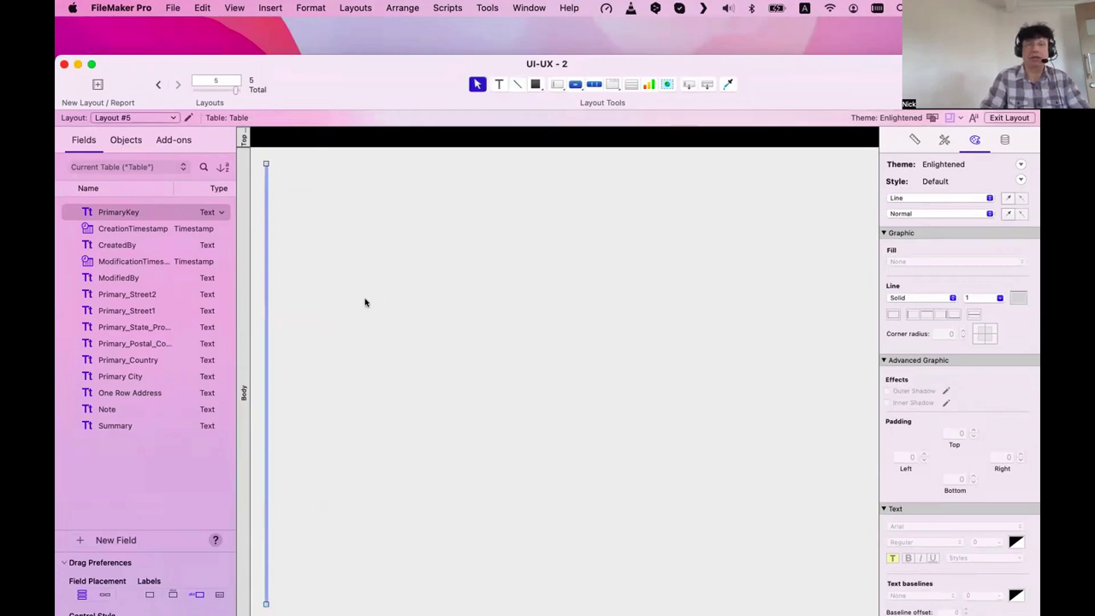
left_click(313, 233)
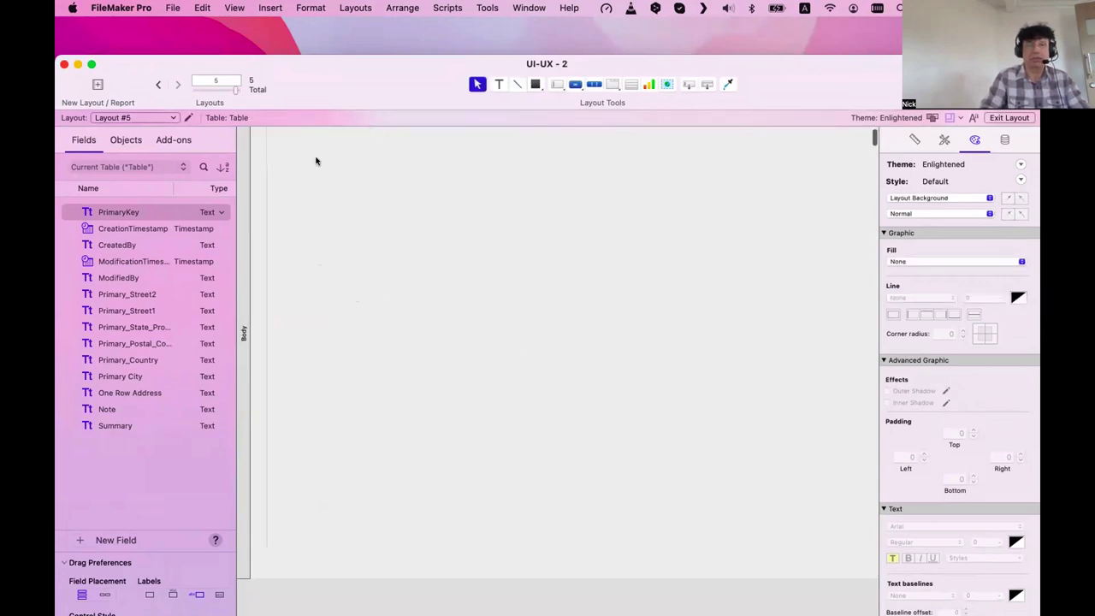
scroll(272, 188, "down", 1)
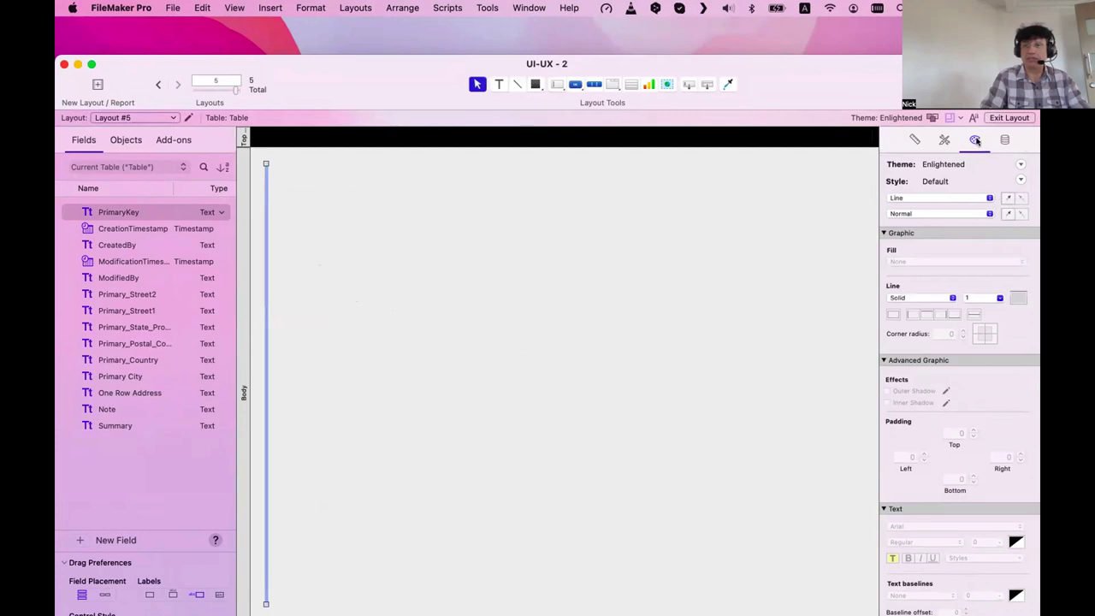
left_click(1017, 297)
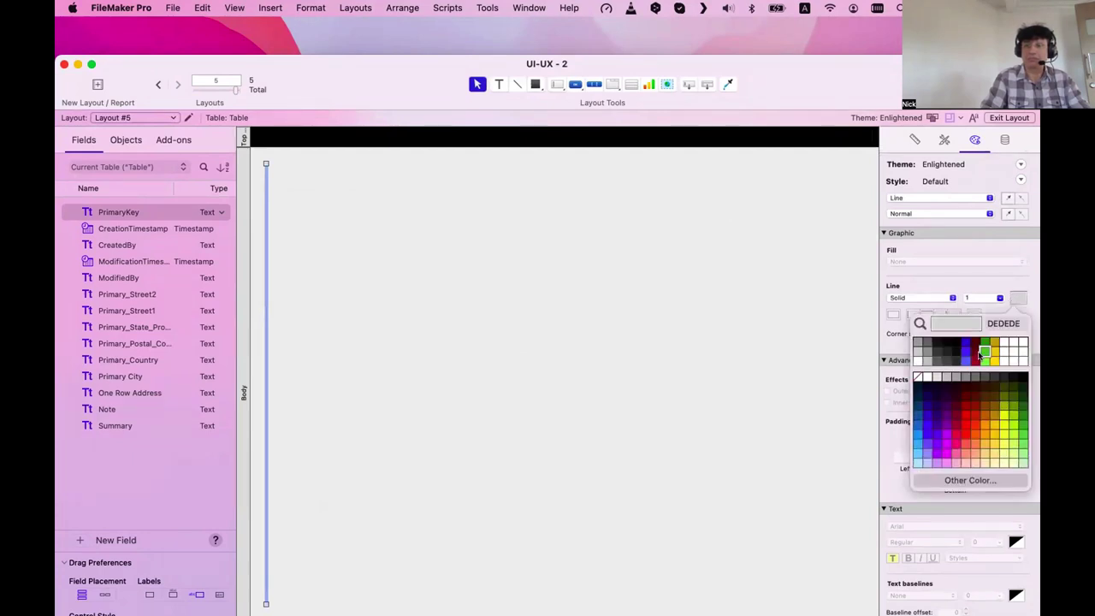
left_click(929, 402)
left_click(393, 239)
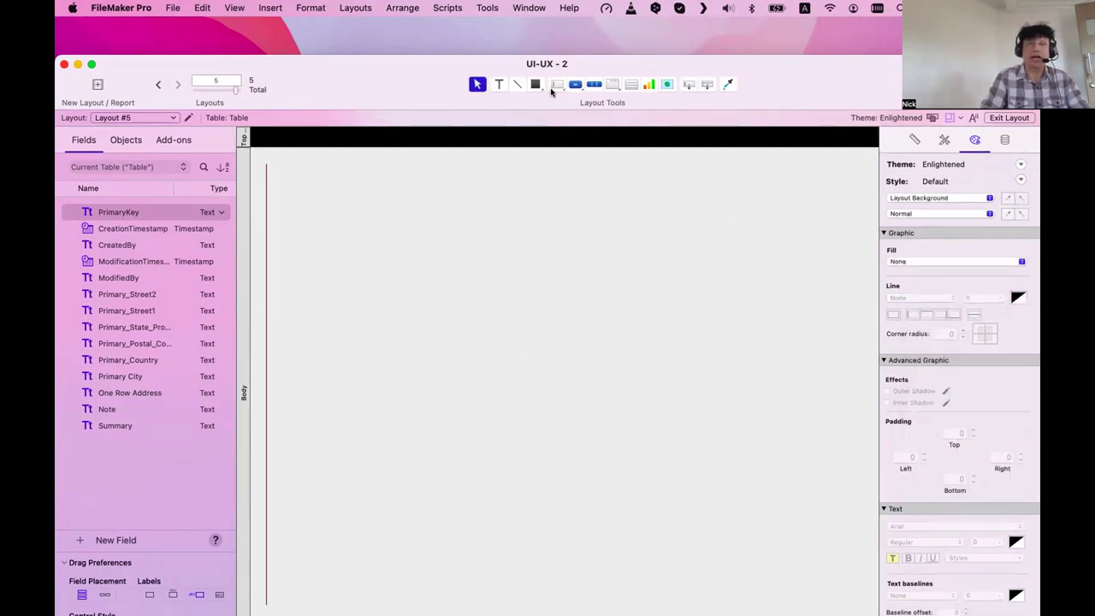
- Add the text label IMPORTANT and place it beside the upper end of the vertical line
left_click(500, 84)
left_click_drag(294, 164, 379, 176)
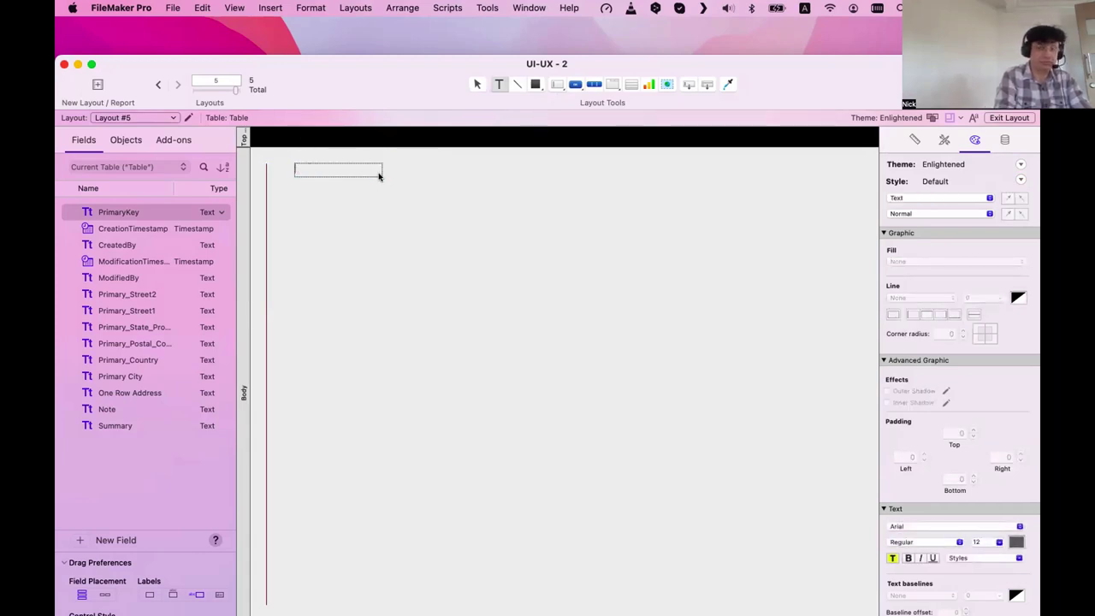
type("IMPORTANT")
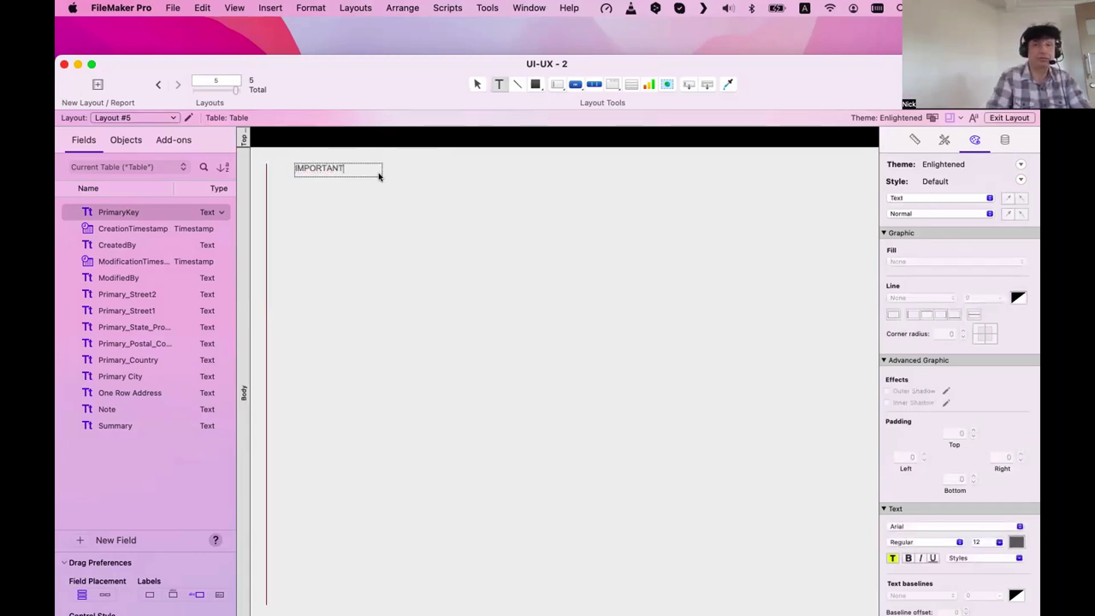
key("Escape")
left_click_drag(338, 172, 319, 165)
- Place a copy of the IMPORTANT label at the lower end of the vertical line and change its text to LESS IMPORTANT
left_click_drag(329, 273, 330, 272)
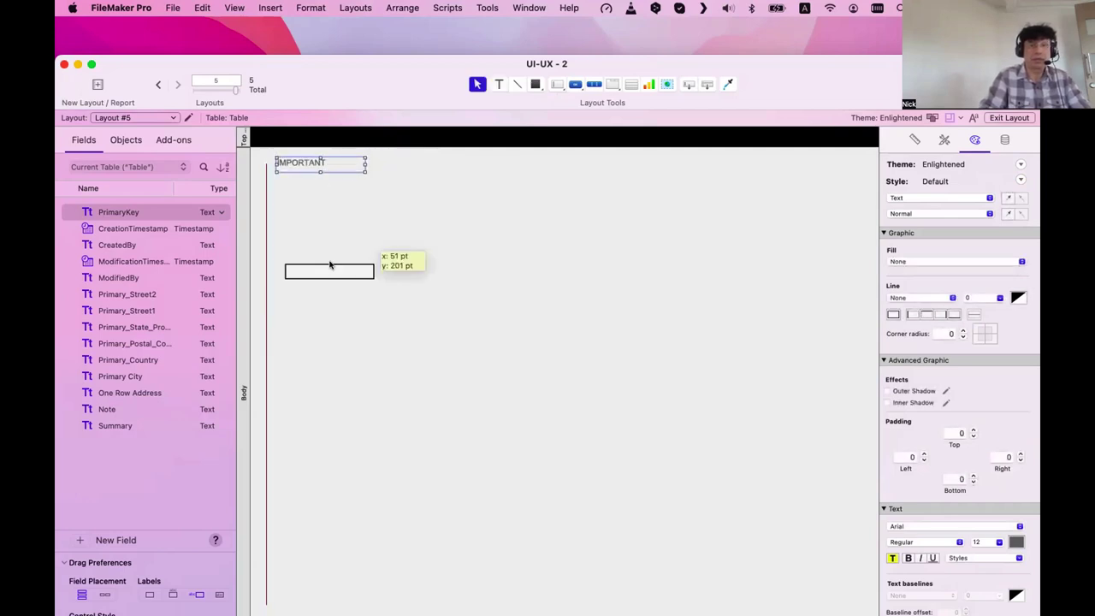
left_click_drag(326, 377, 328, 374)
scroll(328, 373, "down", 3)
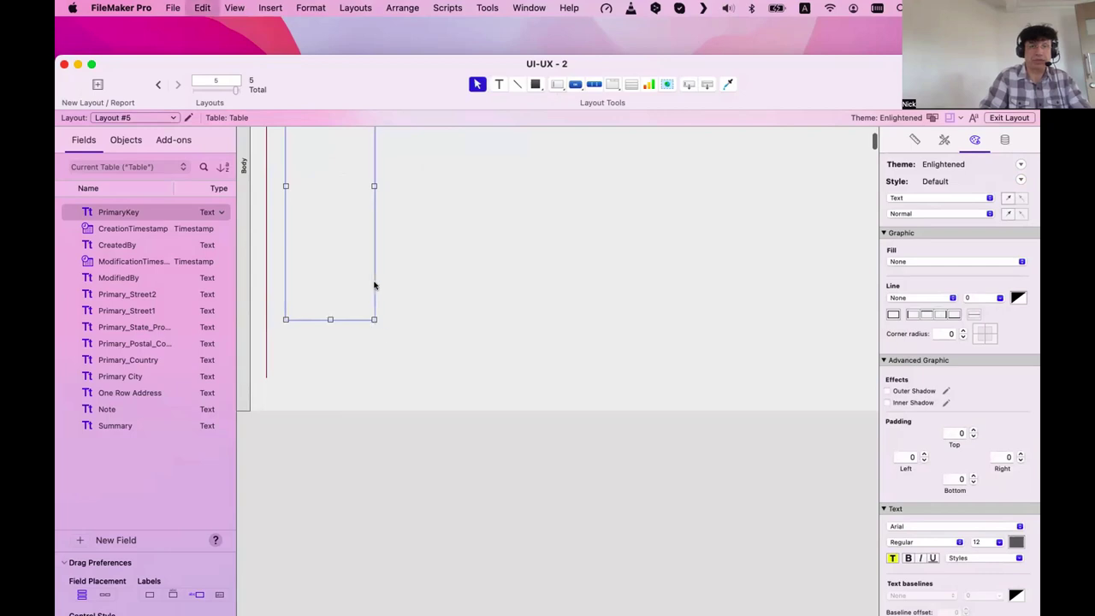
left_click_drag(322, 158, 301, 508)
double_click(285, 509)
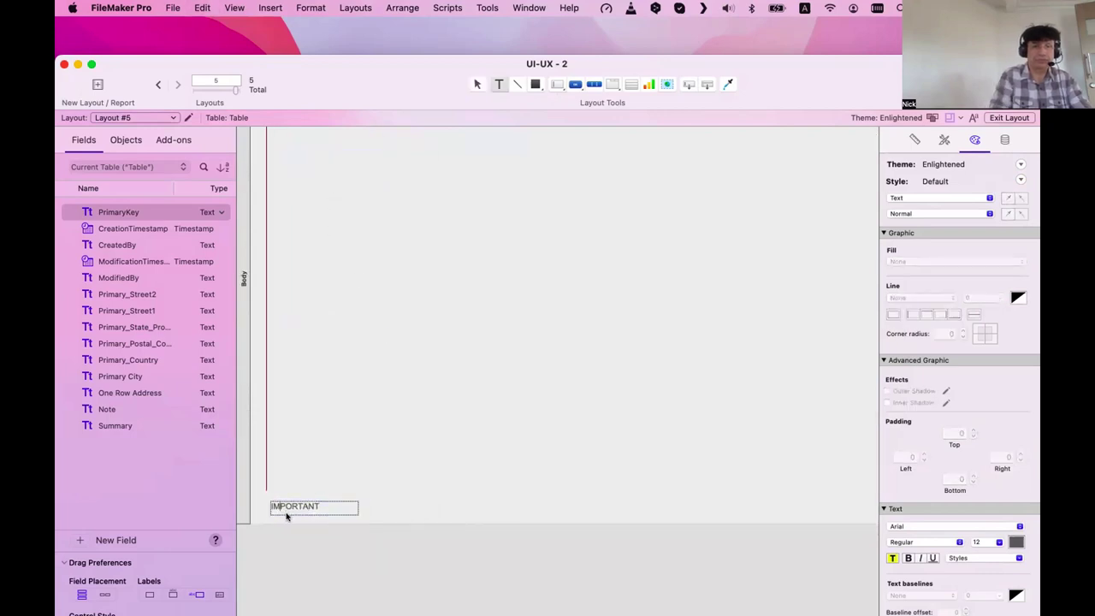
type("LESS")
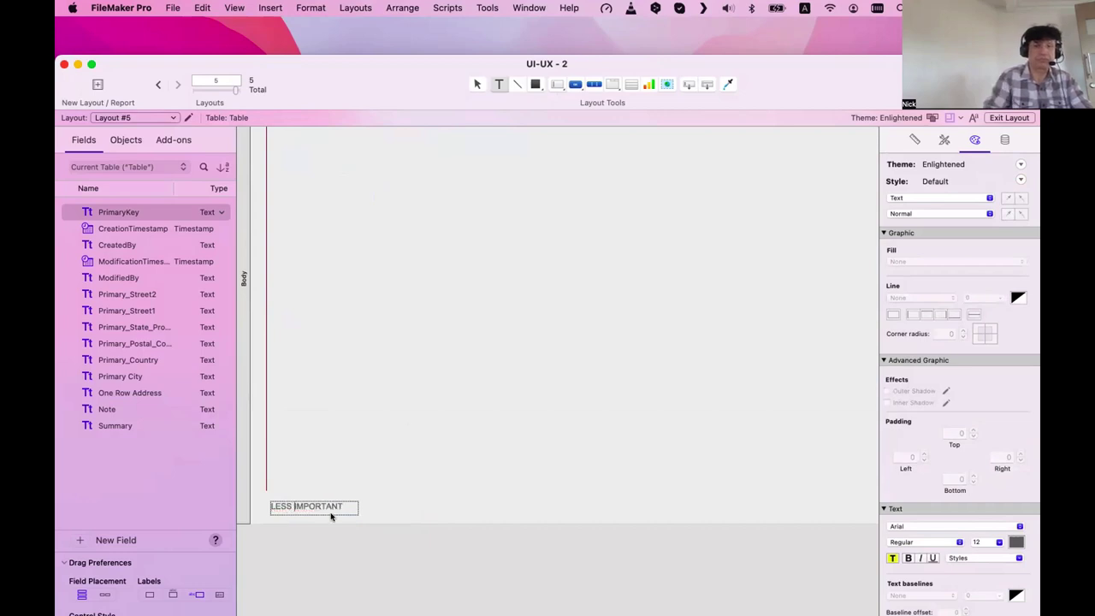
key("Escape")
key("super+z")
key("super+z")
left_click(303, 163)
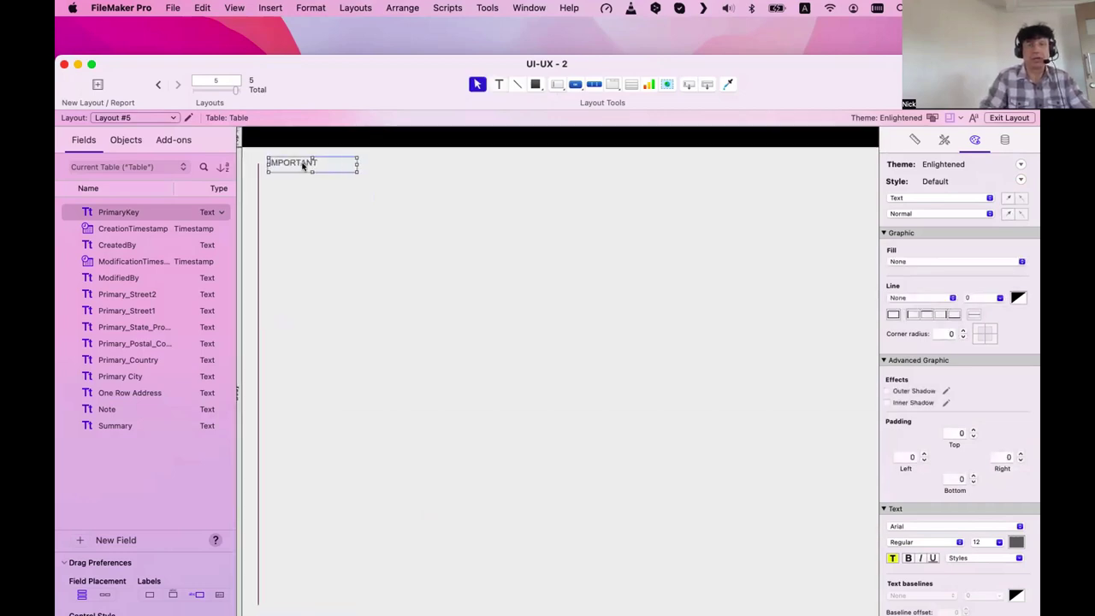
key("super+shift+z")
key("super+shift+z")
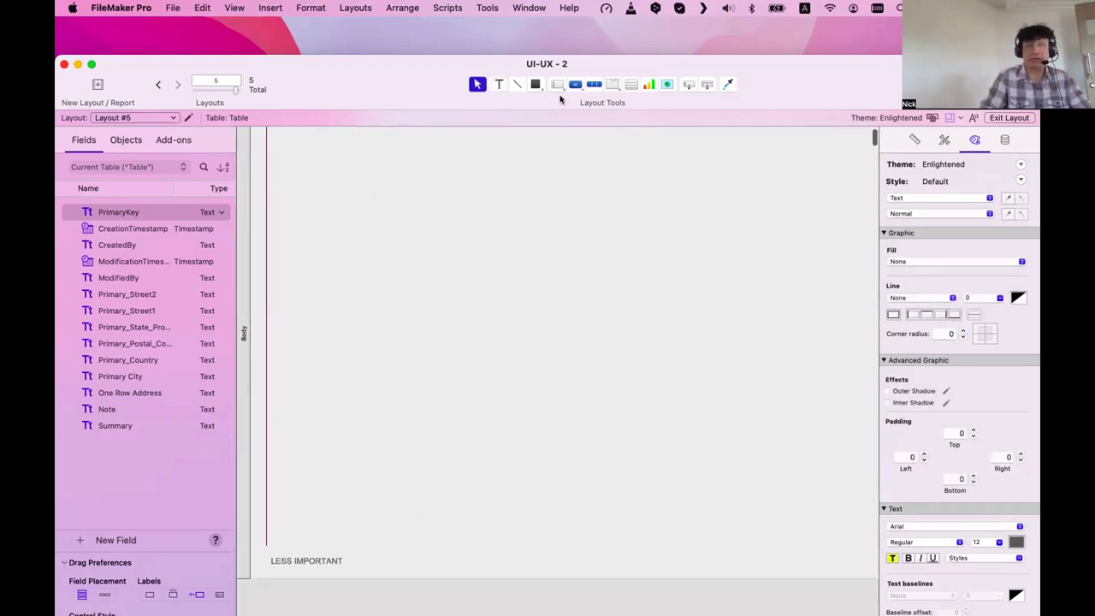
- Draw a diagonal line from below the IMPORTANT label to the lower-right corner of the layout body
left_click(517, 84)
key("super+z")
key("super+z")
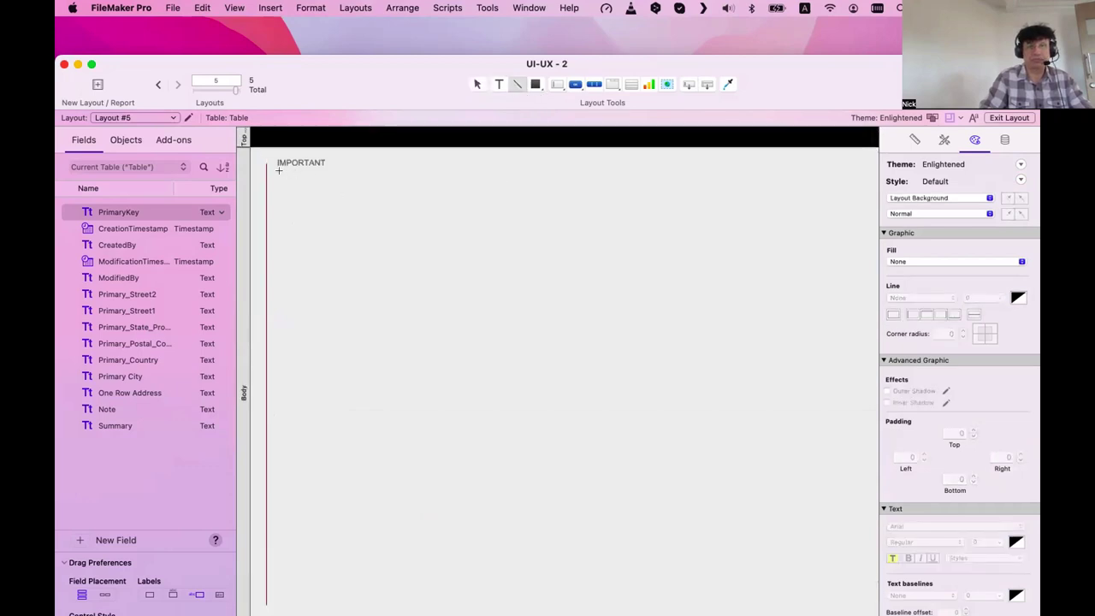
mouse_move(278, 171)
left_mouse_down()
mouse_move(572, 345)
mouse_move(824, 513)
mouse_move(866, 561)
left_mouse_up()
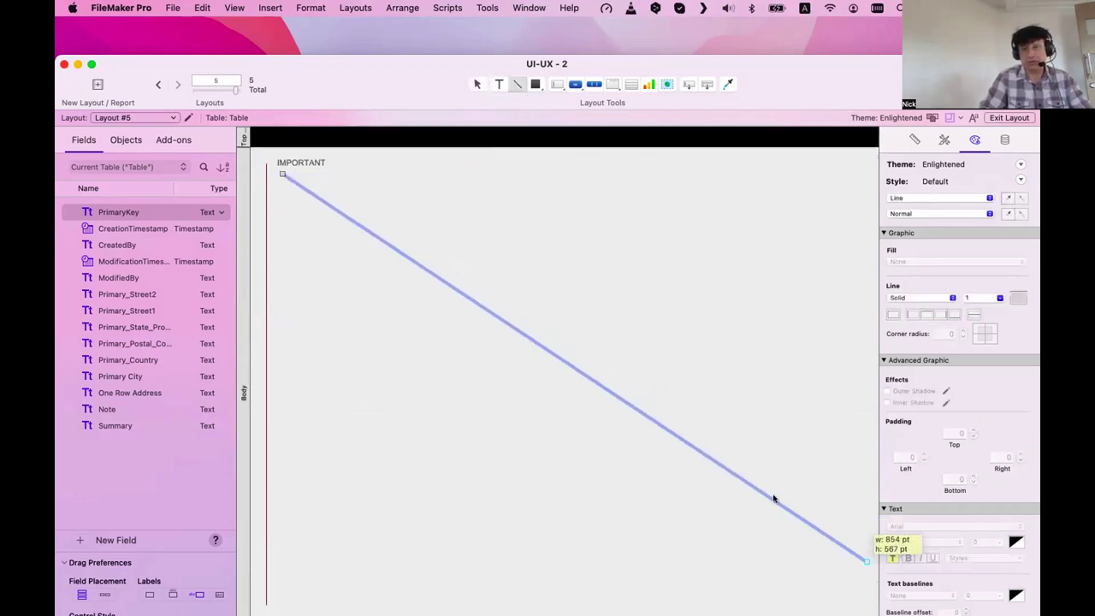
scroll(774, 498, "down", 3)
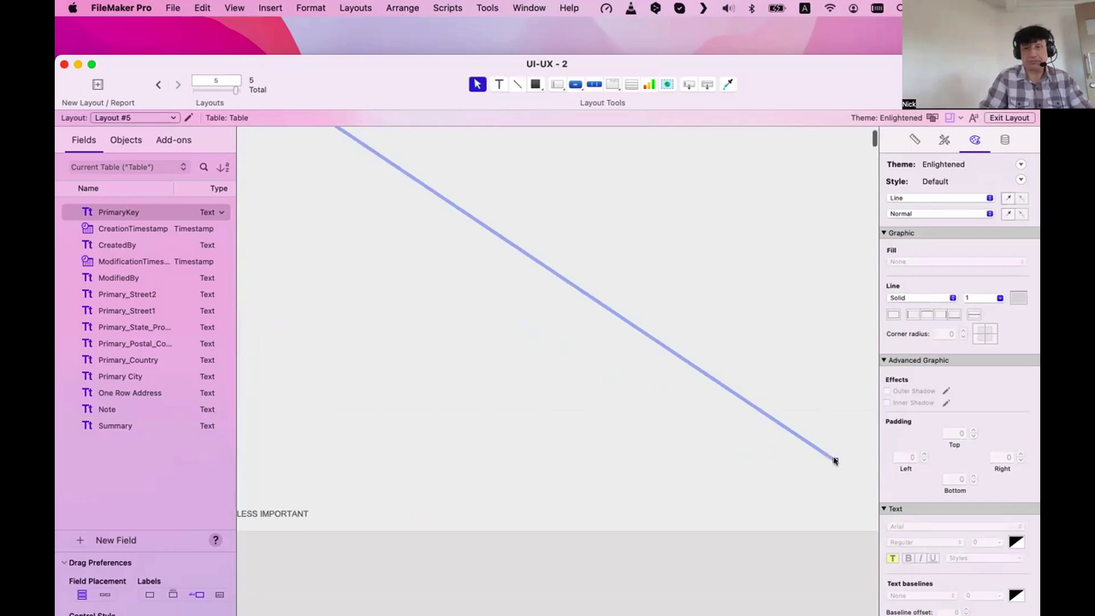
left_click_drag(834, 460, 868, 510)
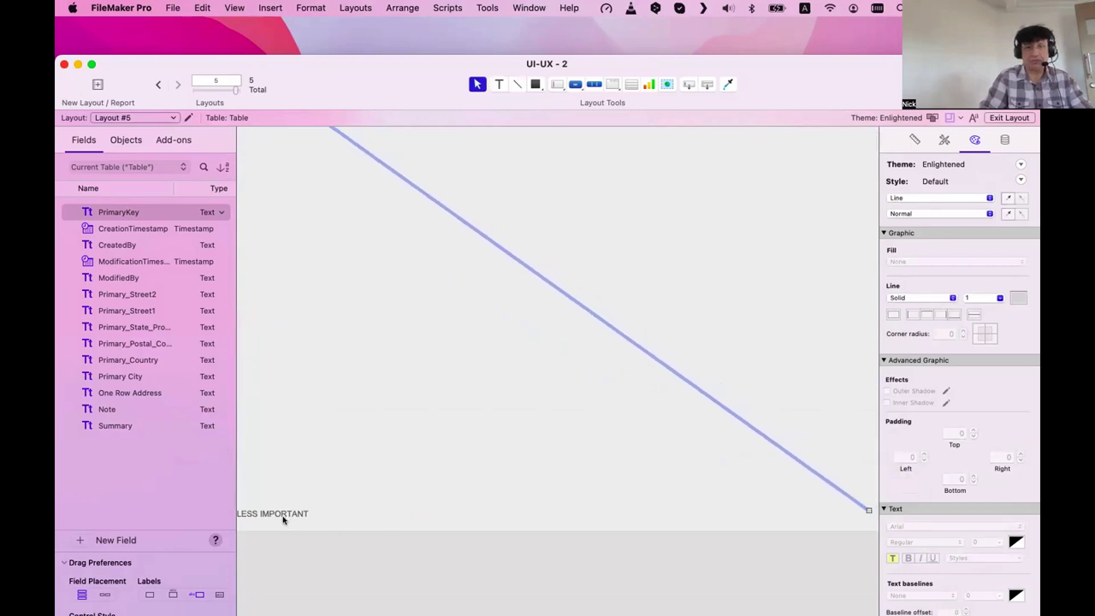
- Place a copy of the LESS IMPORTANT label at the lower end of the diagonal line
left_click_drag(283, 518, 771, 498)
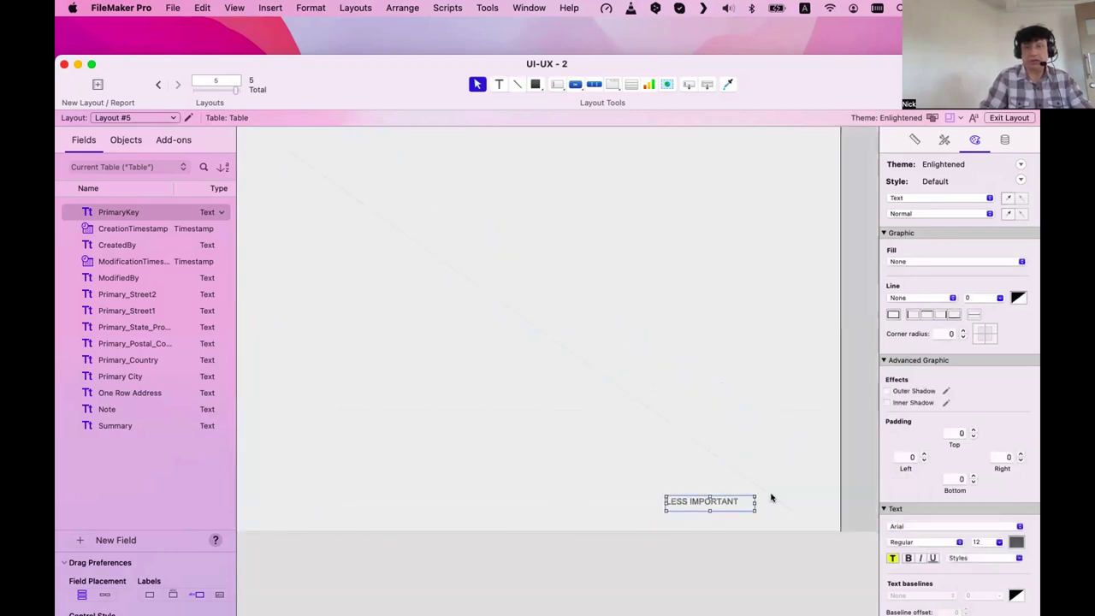
left_click_drag(647, 503, 709, 511)
double_click(710, 506)
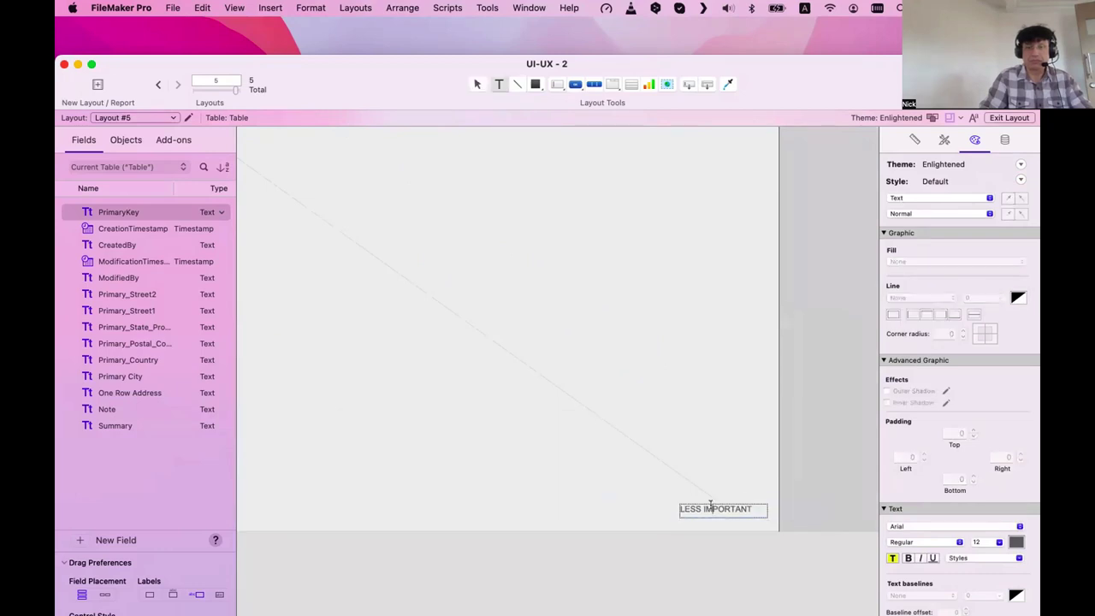
key("Escape")
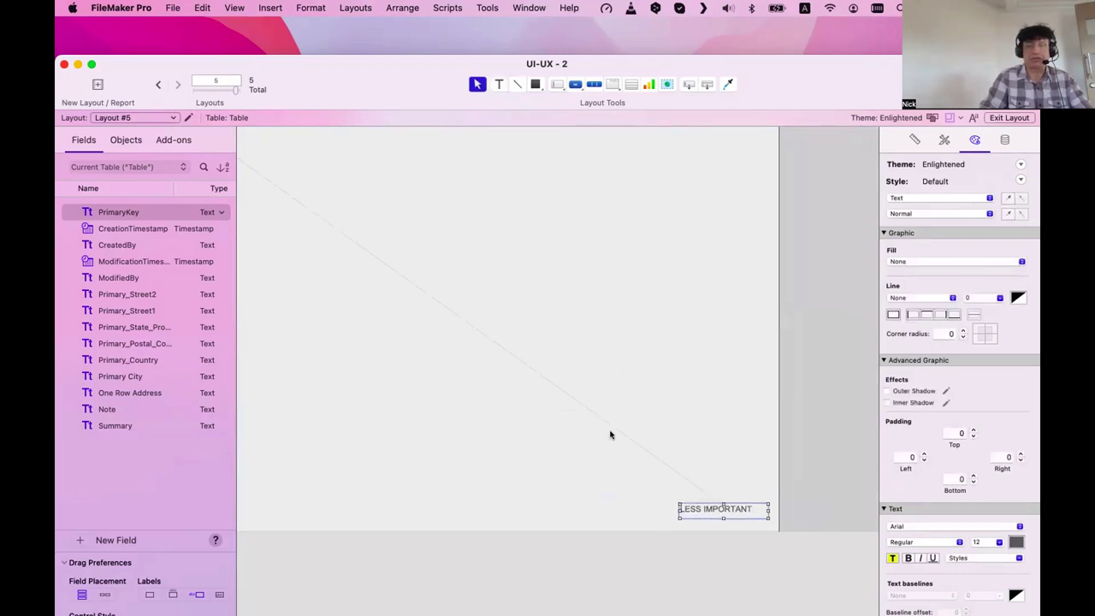
- Colour the diagonal line green
left_click(616, 432)
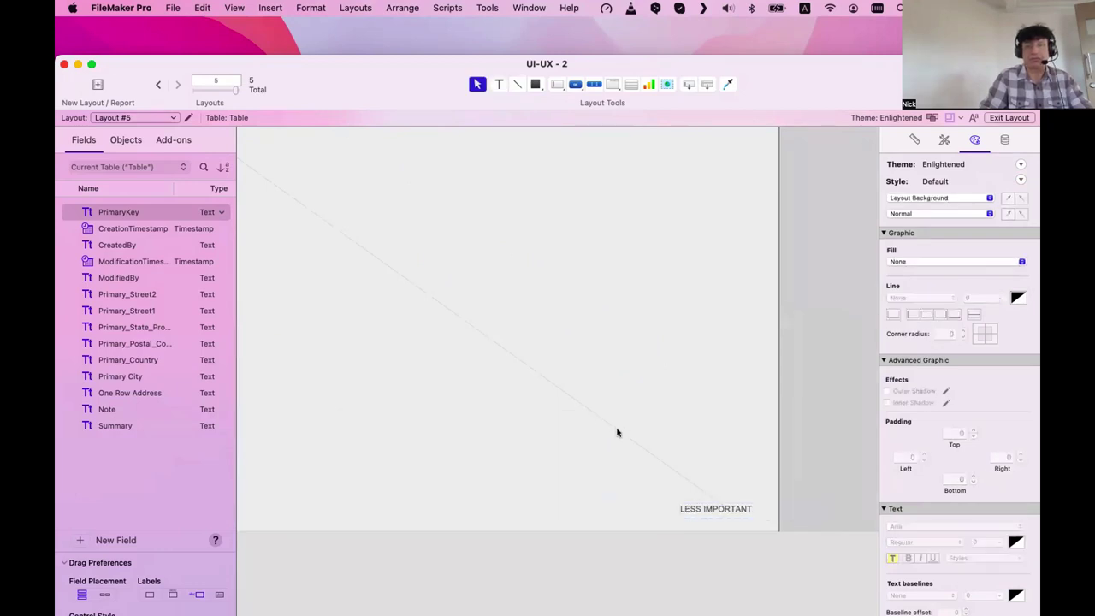
left_click(1020, 297)
left_click(768, 325)
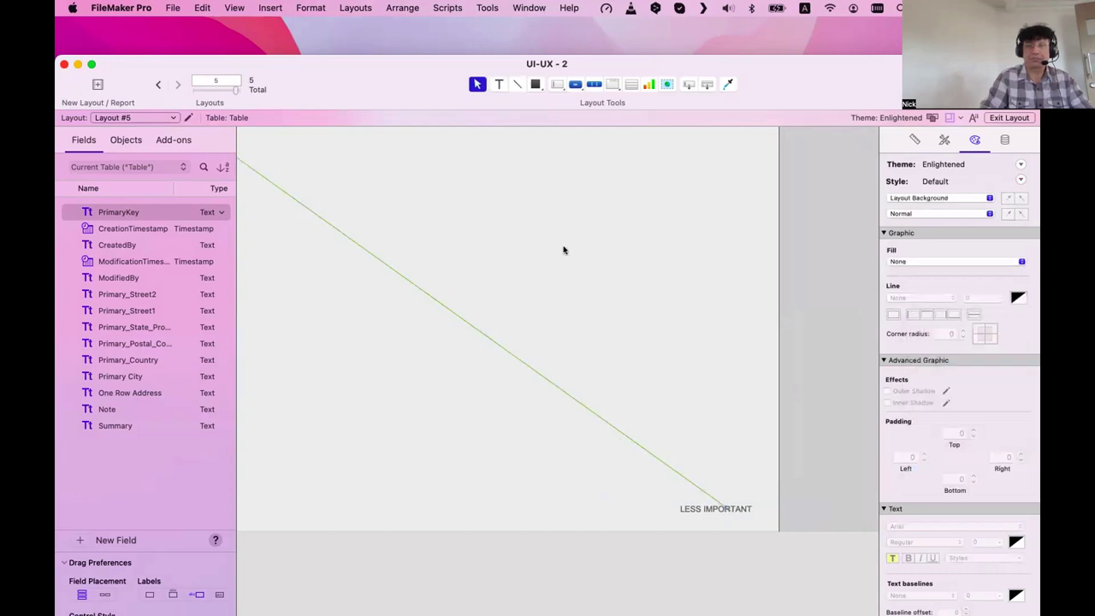
- Show Layout #5 in browse mode and reposition the window to view the vertical and diagonal lines with their labels
scroll(564, 247, "left", 5)
scroll(563, 250, "up", 4)
key("super+b")
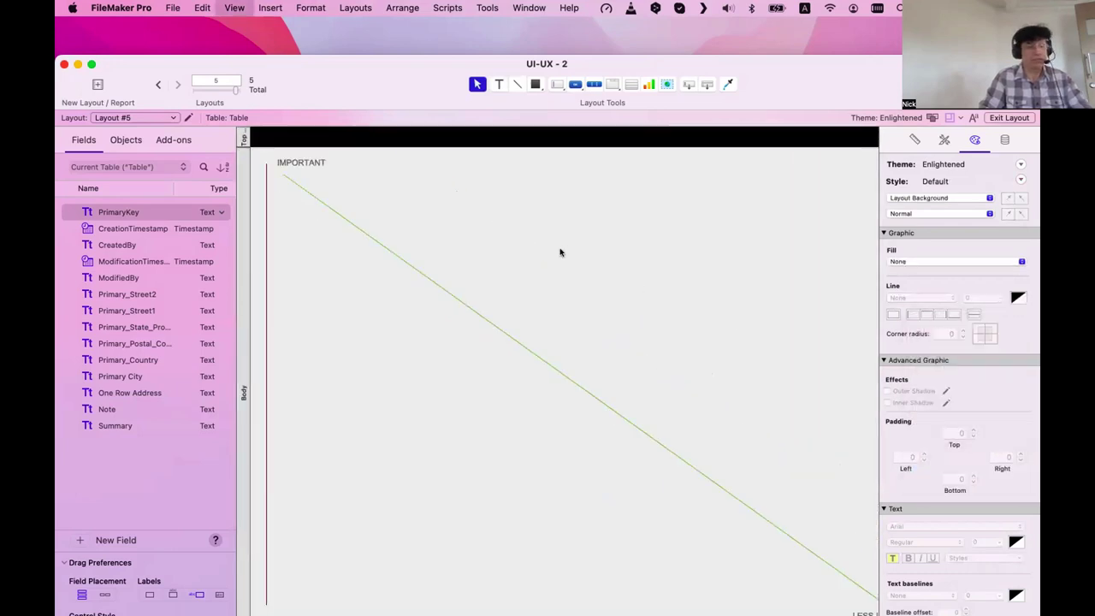
left_click_drag(397, 79, 263, 52)
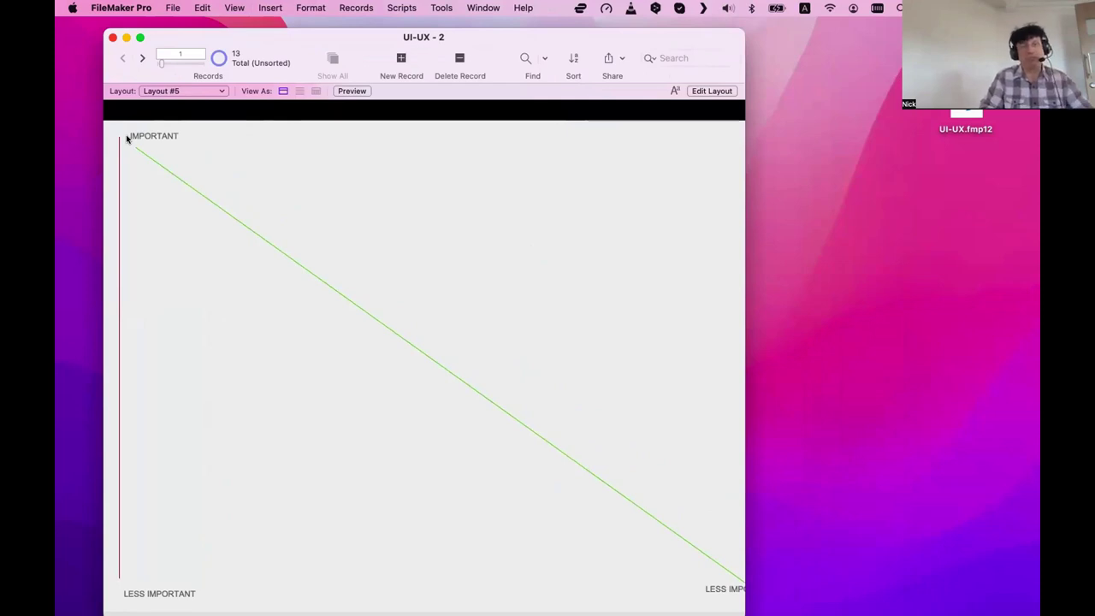
- Return to layout mode and draw a horizontal line just below the IMPORTANT label across the top of the body
key("super+l")
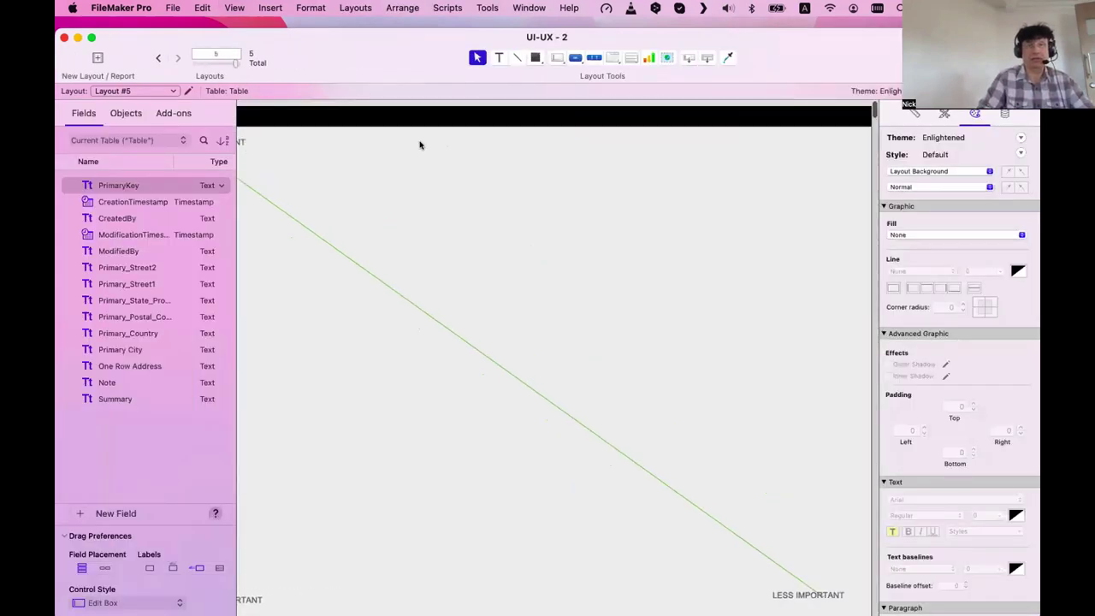
left_click(520, 147)
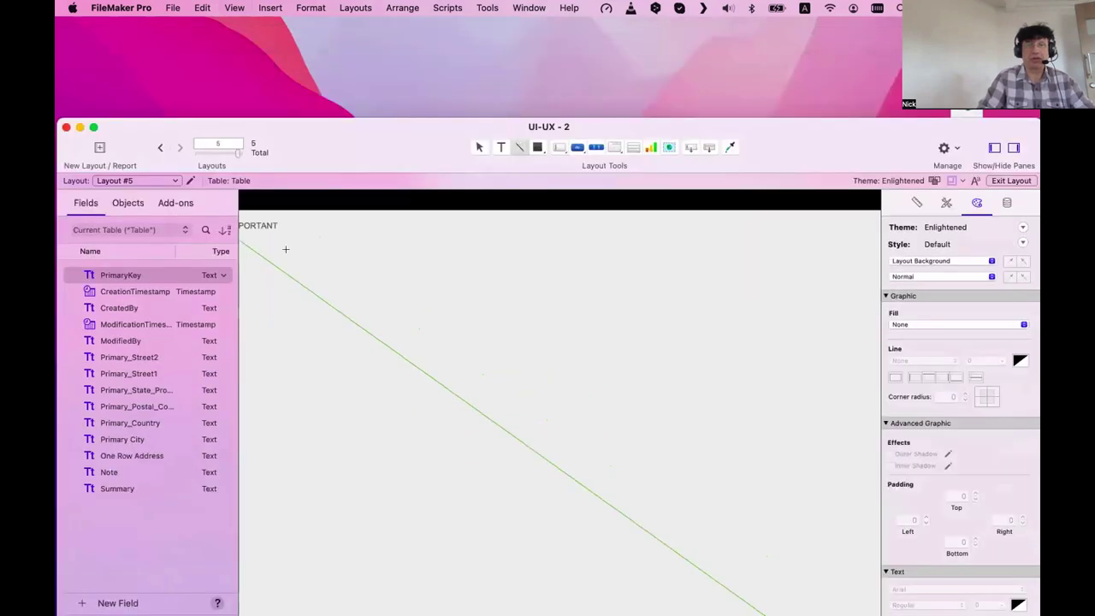
left_click_drag(257, 244, 836, 243)
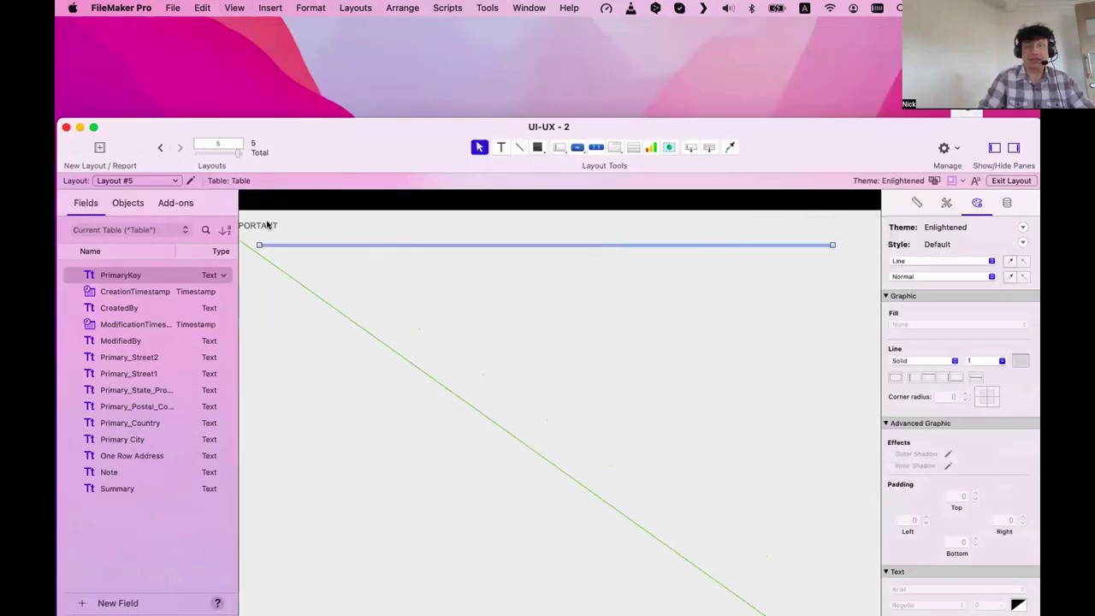
- Copy the IMPORTANT label to the far end of the horizontal line and change the copy's text to LESS IMPORTANT
left_click(259, 225)
left_click_drag(259, 225, 829, 221, "alt")
double_click(829, 224)
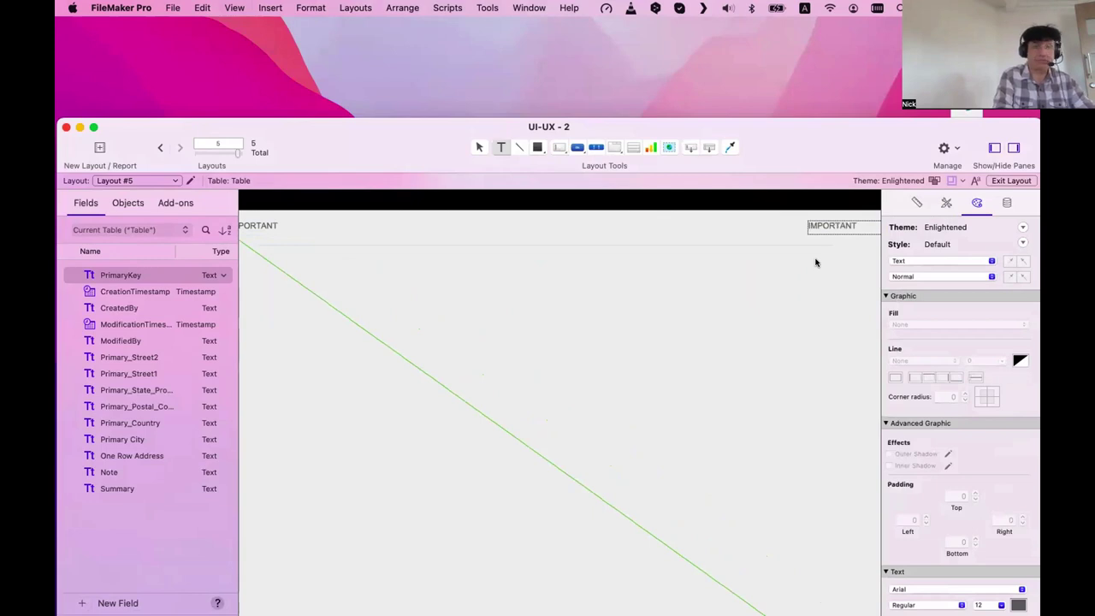
key("Escape")
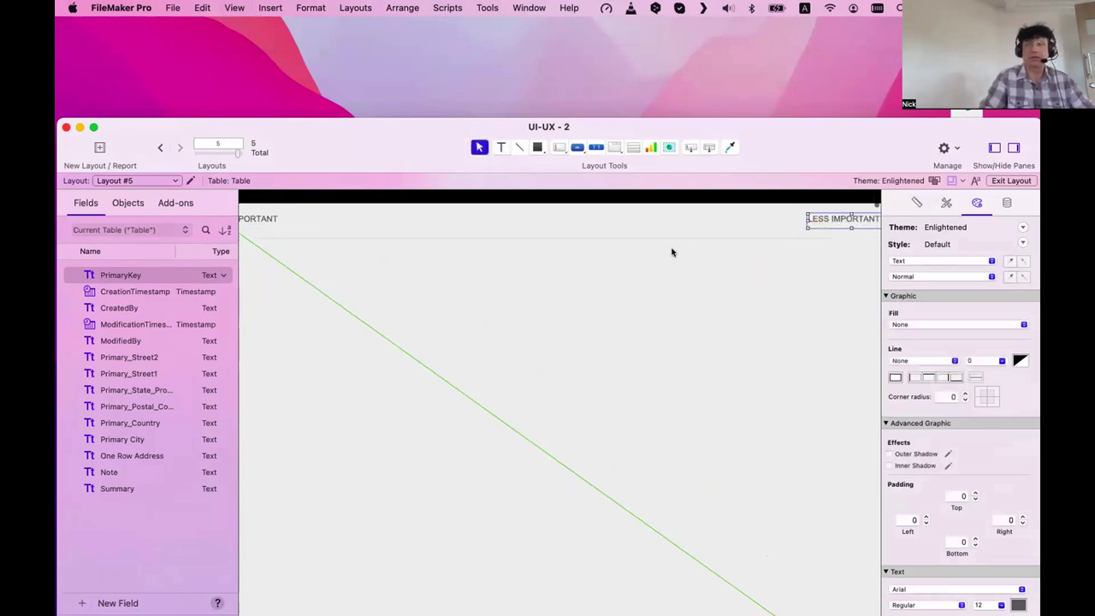
- Colour the horizontal line below the top labels dark red
left_click(671, 238)
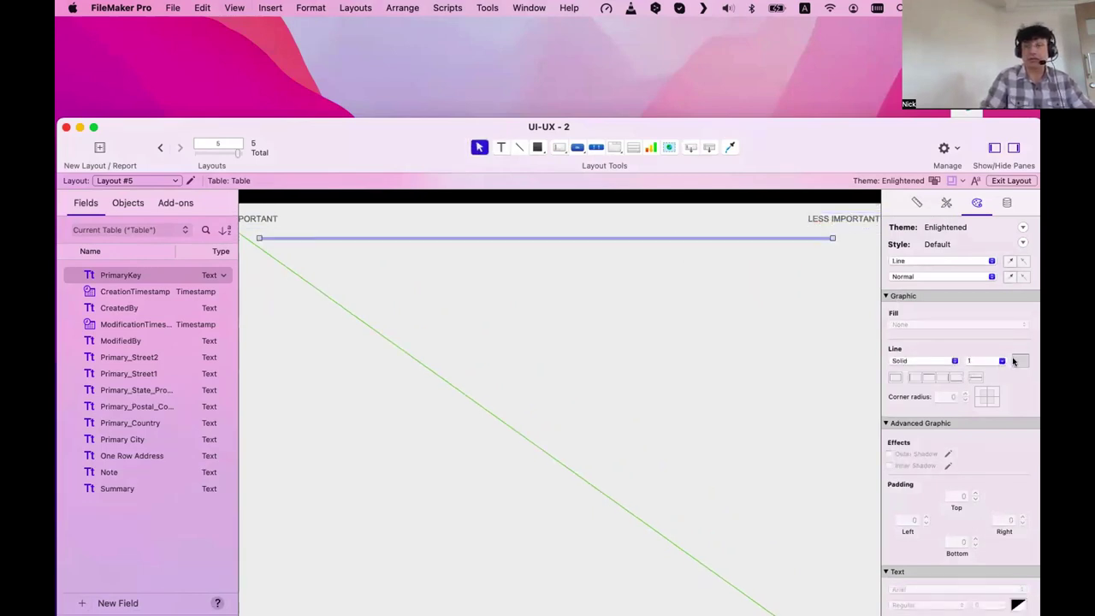
left_click(1020, 360)
left_click(658, 482)
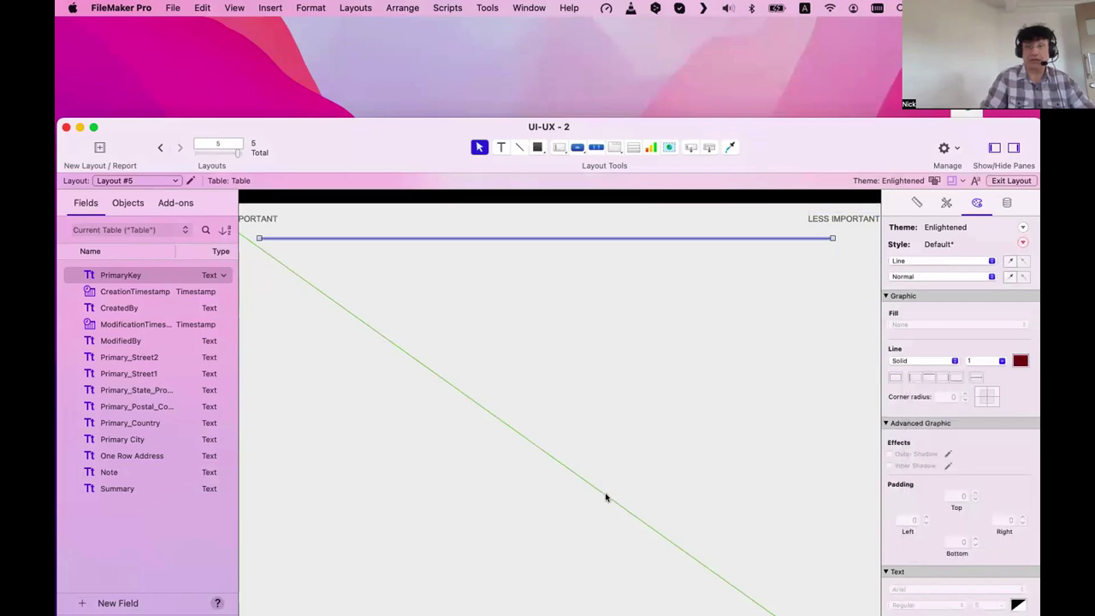
- Change the diagonal line's colour from green to dark red and show the whole diagram in browse mode
left_click(607, 498)
left_click(1019, 360)
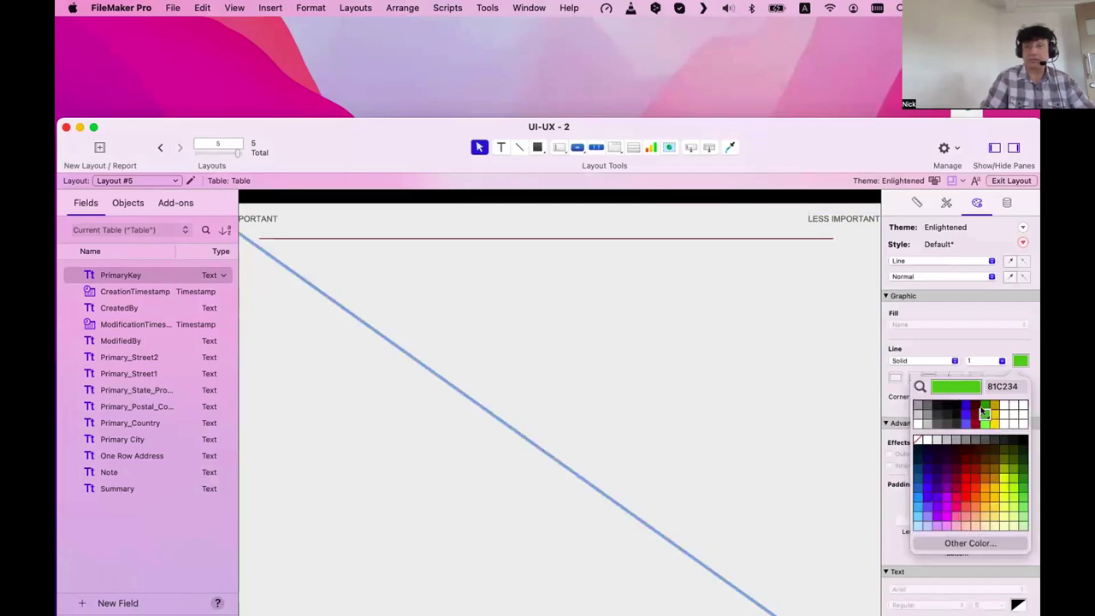
left_click(975, 414)
key("super+b")
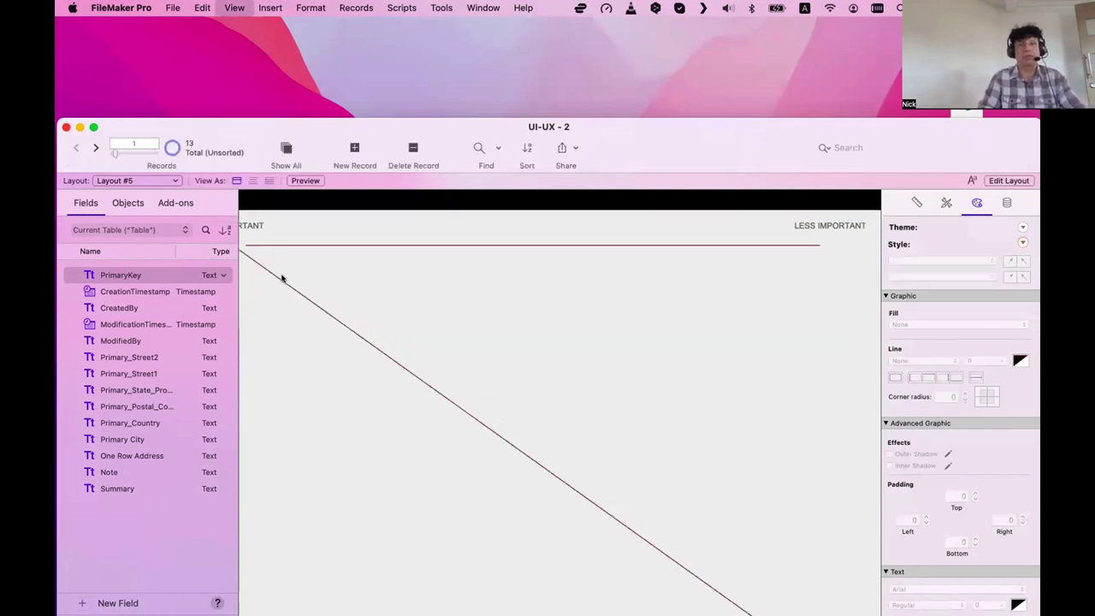
double_click(355, 123)
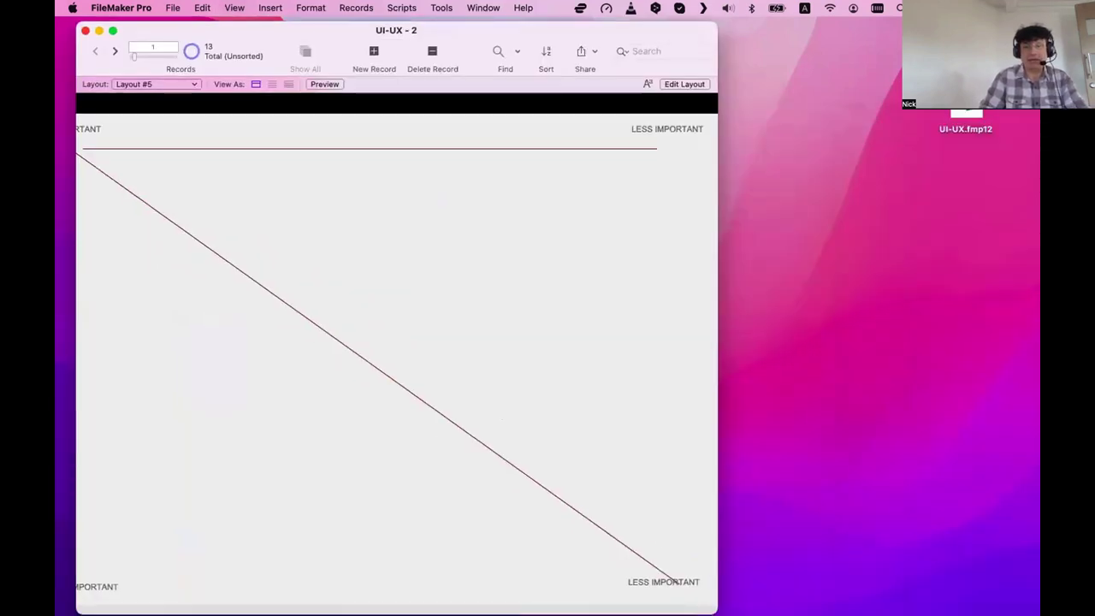